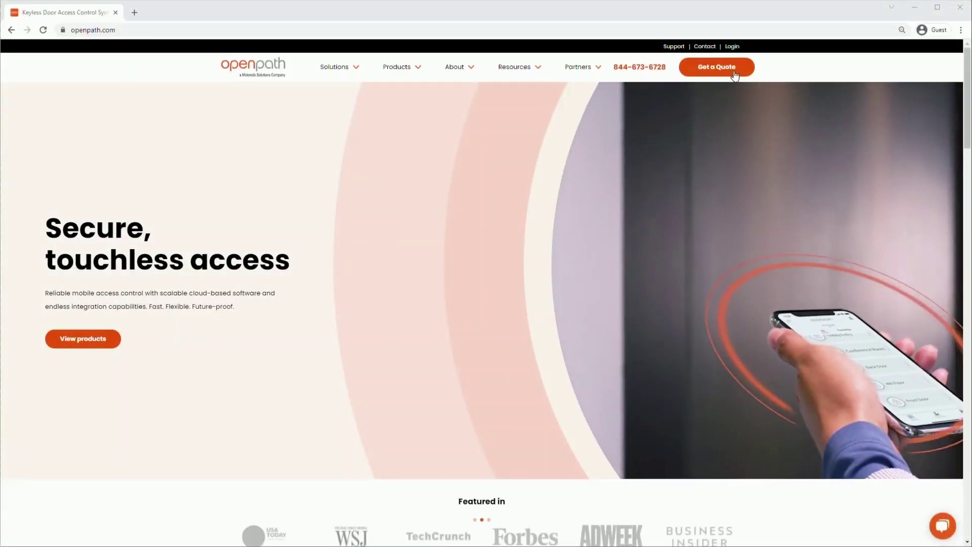
# Sign in to Openpath Control Center with the organization account's e-mail and password.
pyautogui.click(732, 46)
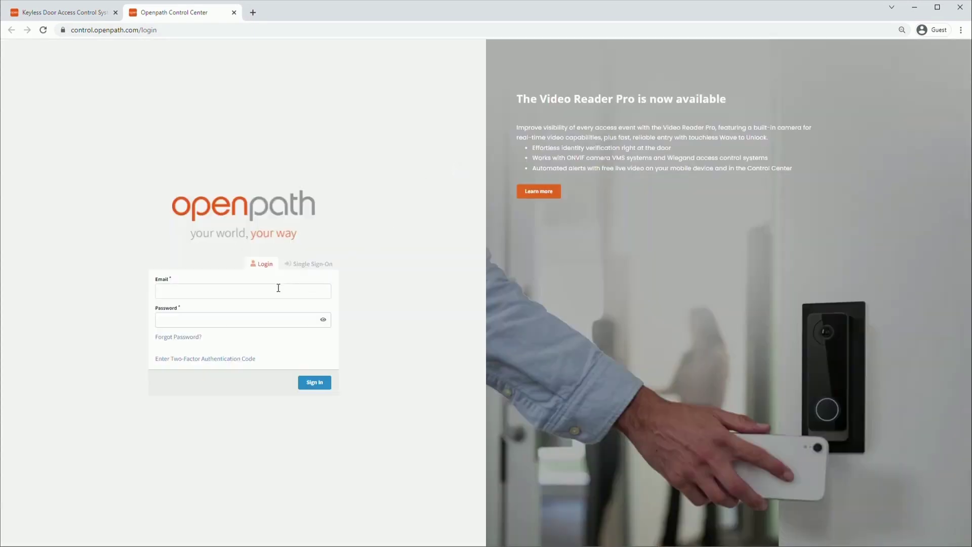
pyautogui.click(279, 287)
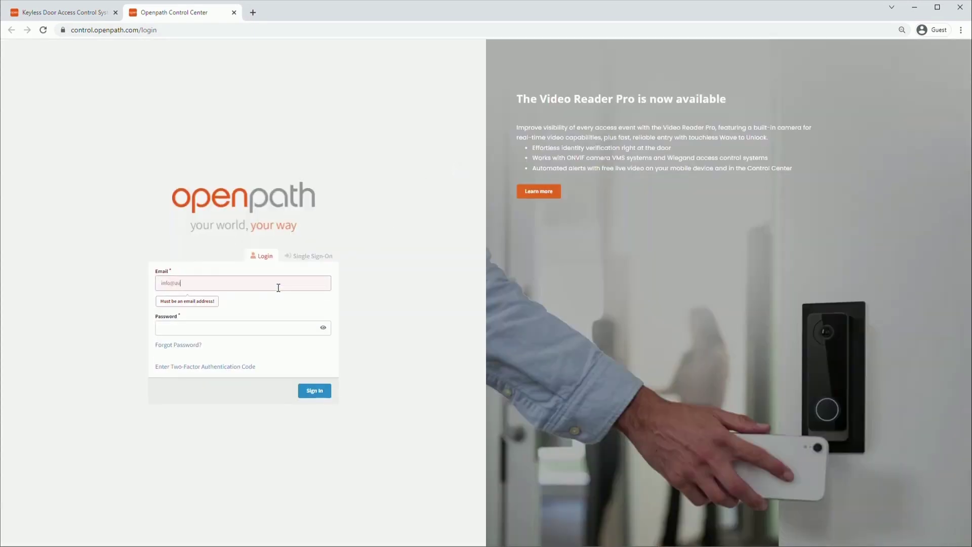
pyautogui.press('Tab')
pyautogui.write('********')
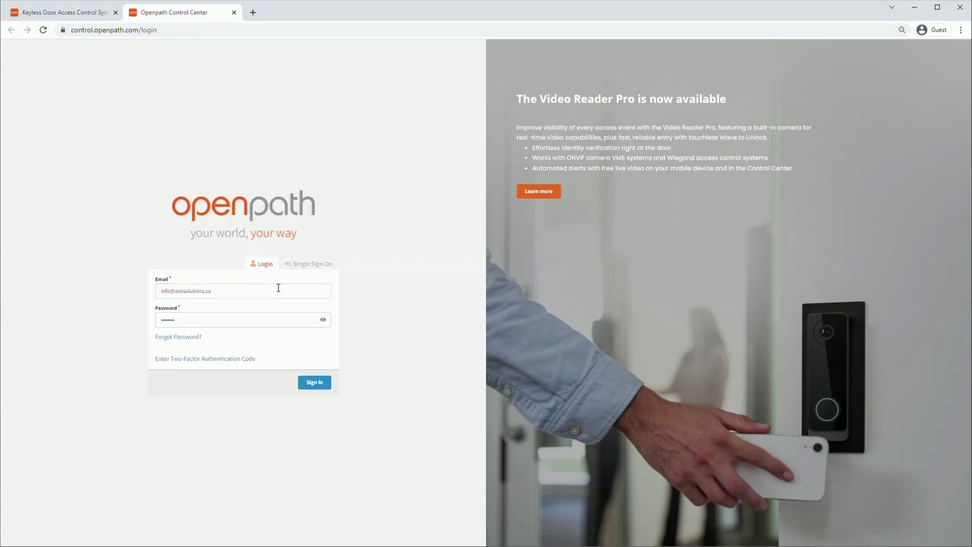
pyautogui.press('Return')
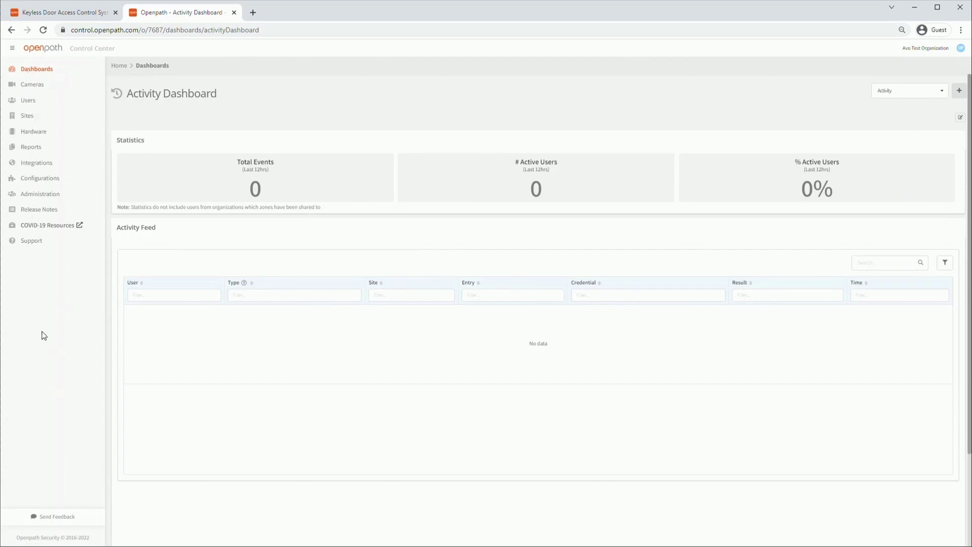
pyautogui.click(24, 245)
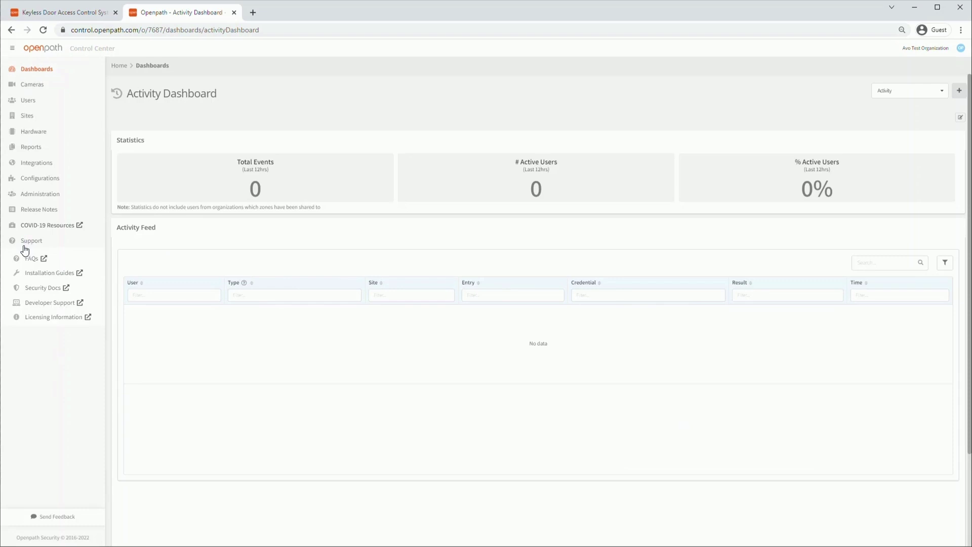
pyautogui.click(49, 516)
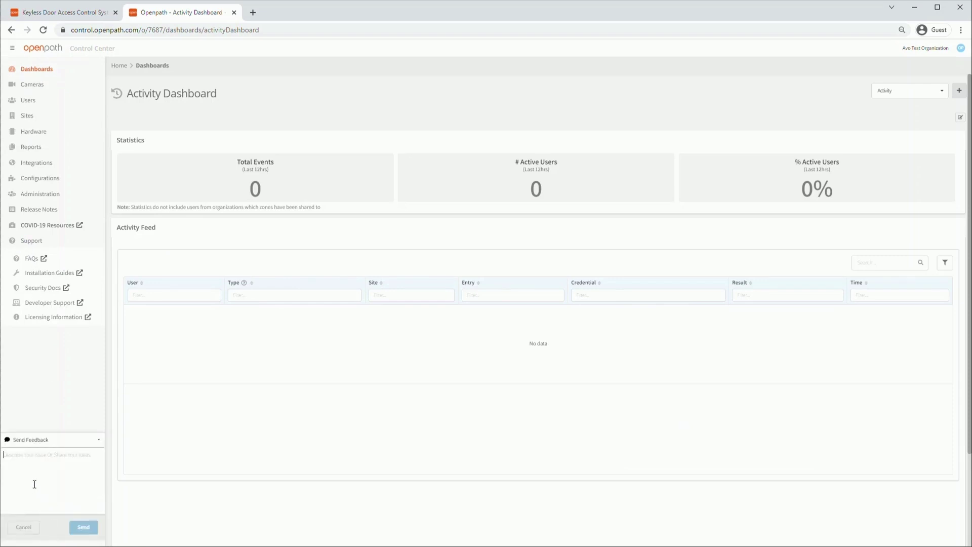
pyautogui.click(928, 53)
pyautogui.click(849, 116)
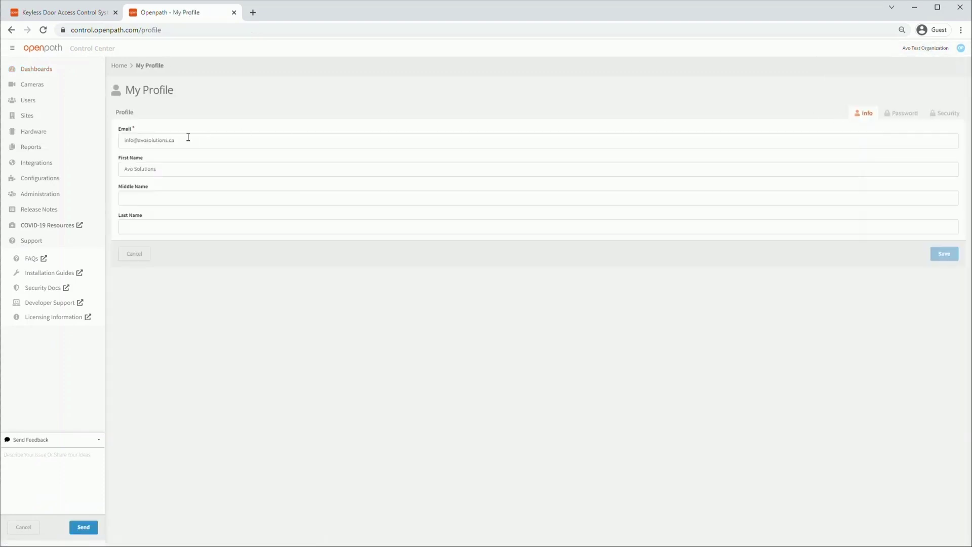
pyautogui.click(913, 114)
pyautogui.click(304, 140)
pyautogui.click(303, 167)
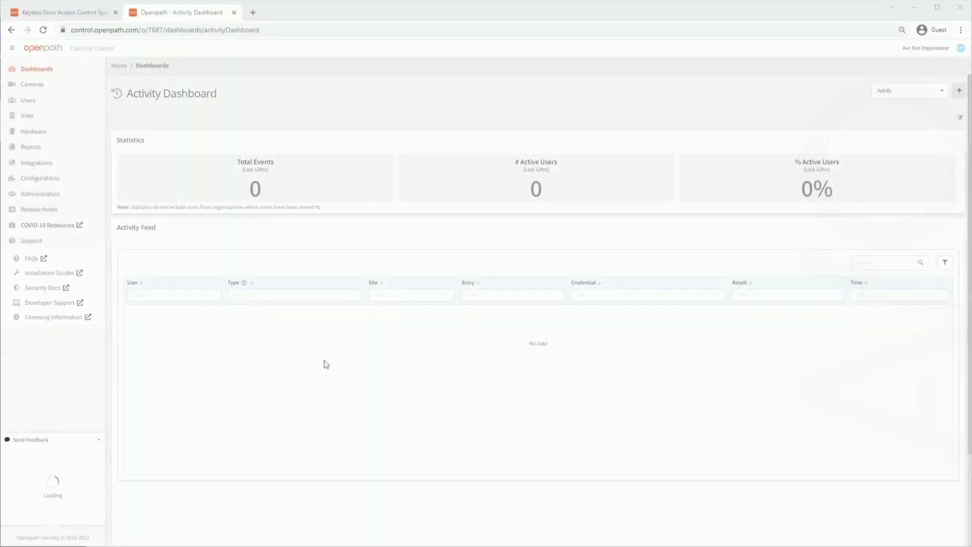
# Under Sites > Site Management, add and save a new site named Second Office.
pyautogui.click(27, 117)
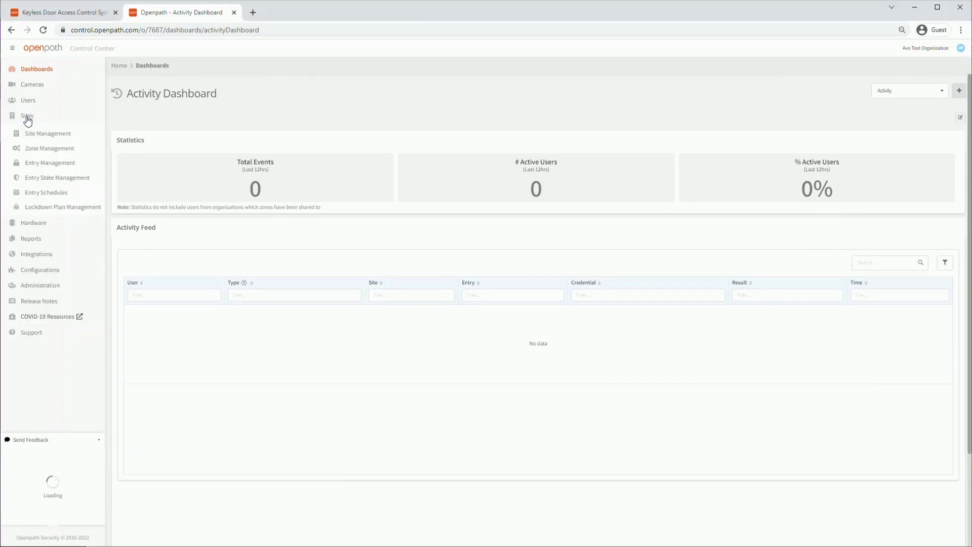
pyautogui.click(37, 133)
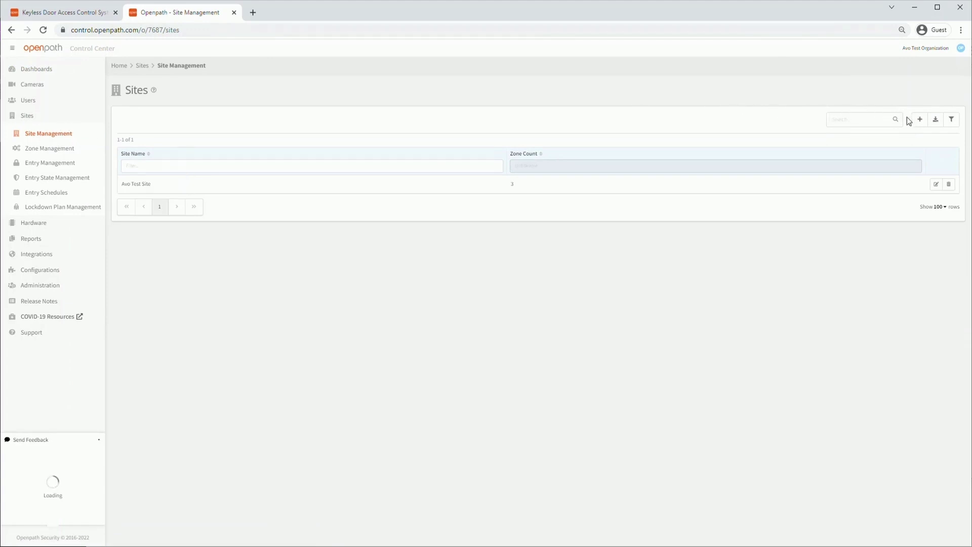
pyautogui.click(919, 125)
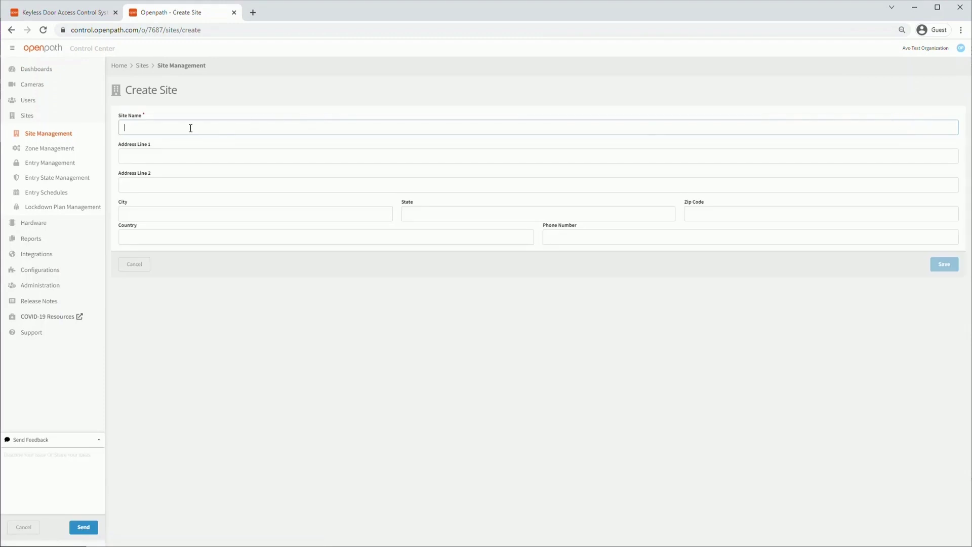
pyautogui.write('Si')
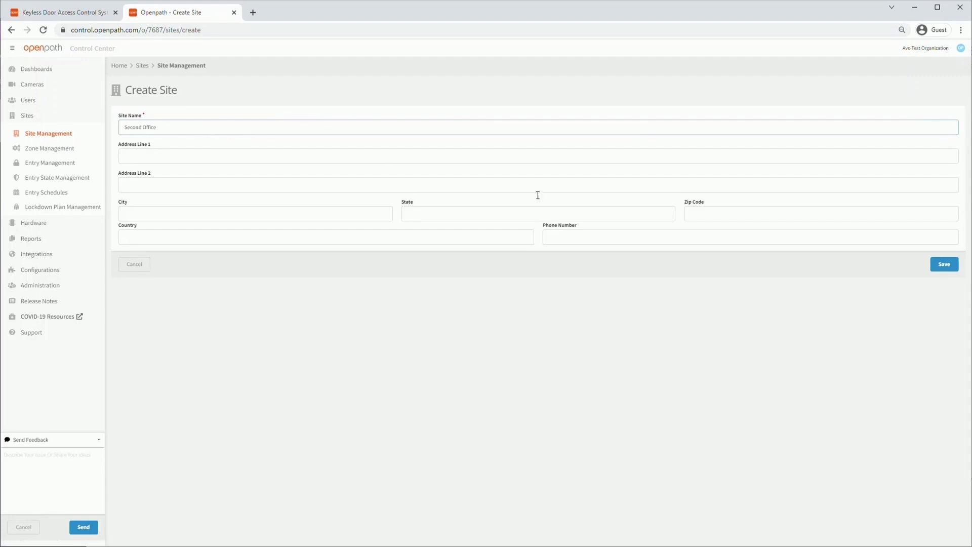
pyautogui.click(942, 266)
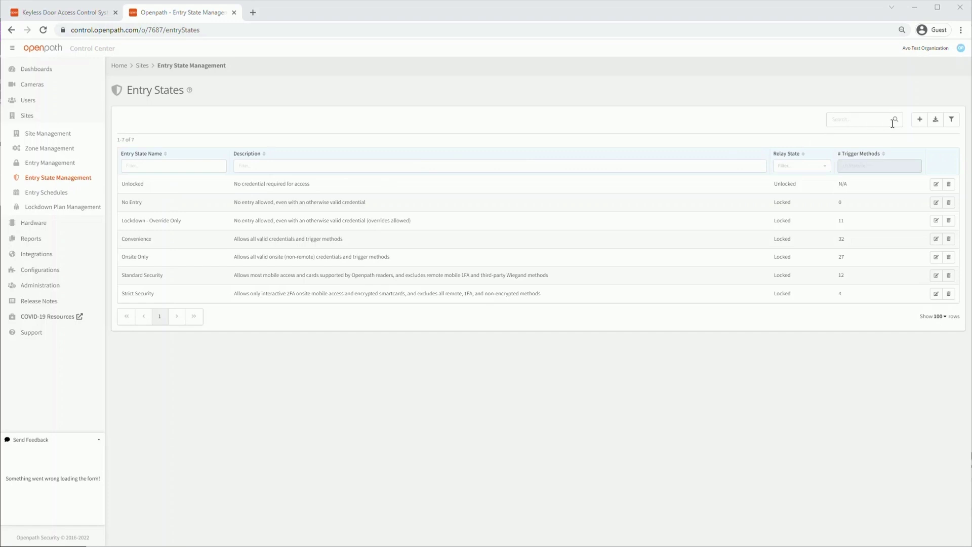
# Add a new entry state named Test Entry State with the description Testing.
pyautogui.click(917, 123)
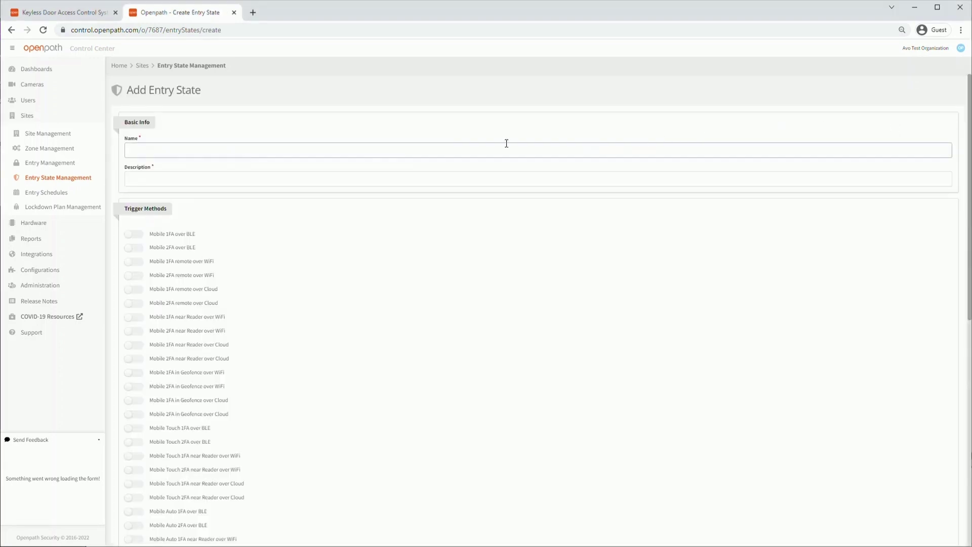
pyautogui.click(246, 150)
pyautogui.write('Test Entry State')
pyautogui.click(207, 175)
pyautogui.write('Tes')
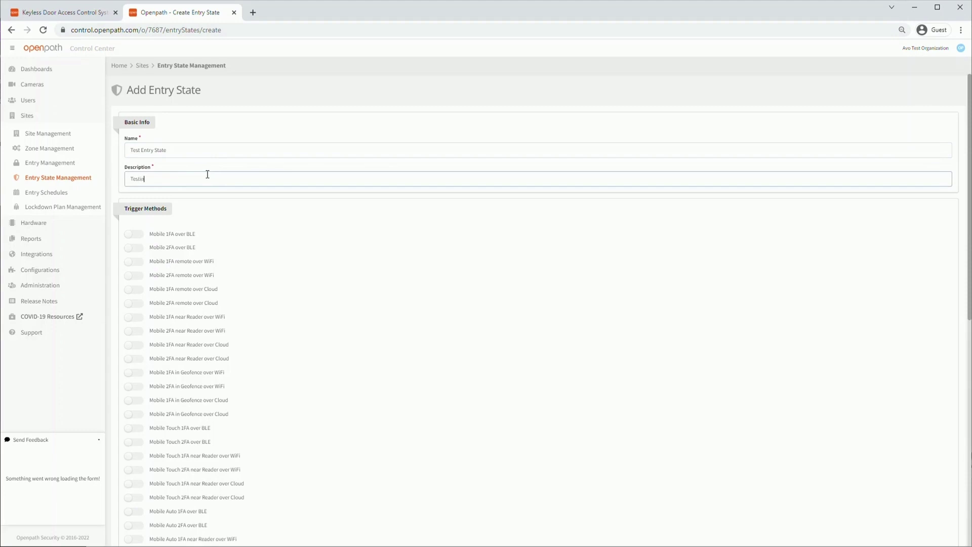
# Enable Mobile 1FA BLE, Mobile 2FA WiFi, Card Wiegand ID and Geofence override triggers, then save.
pyautogui.scroll(-1, 152, 216)
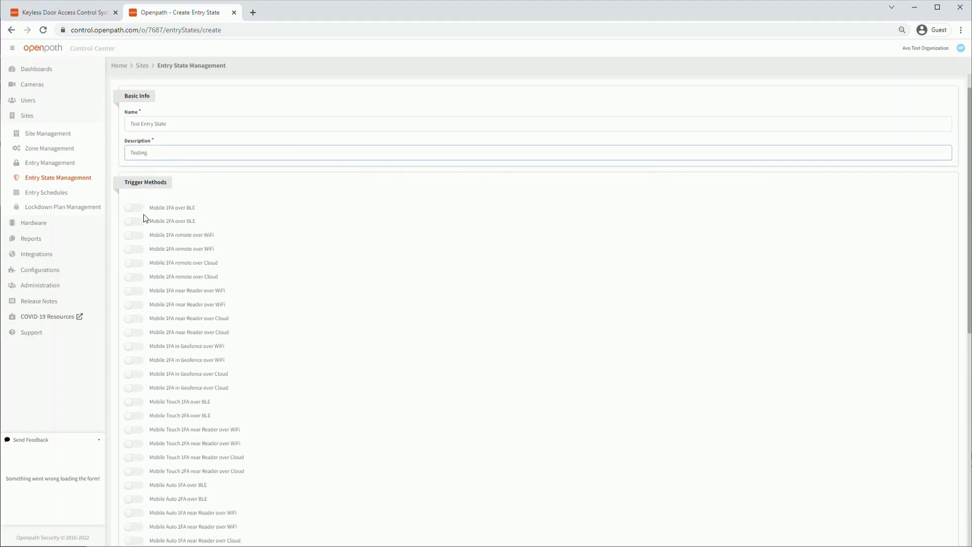
pyautogui.click(131, 210)
pyautogui.click(133, 249)
pyautogui.scroll(-1, 174, 257)
pyautogui.scroll(-5, 174, 256)
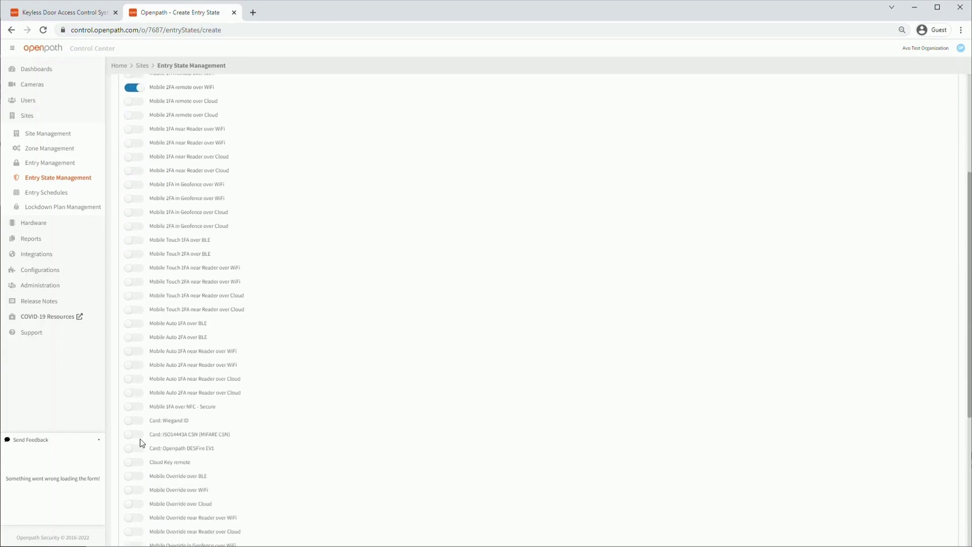
pyautogui.click(133, 423)
pyautogui.scroll(-4, 230, 410)
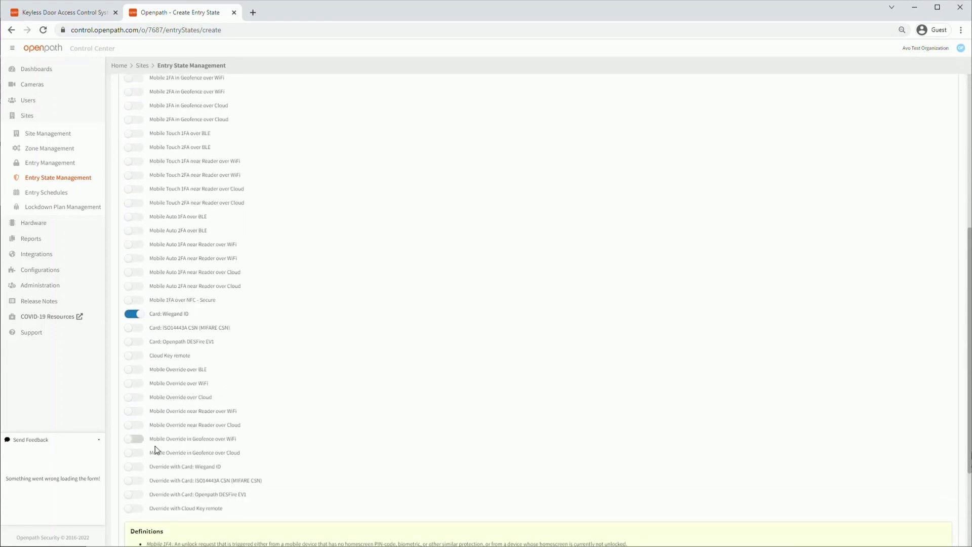
pyautogui.click(138, 440)
pyautogui.scroll(-4, 325, 436)
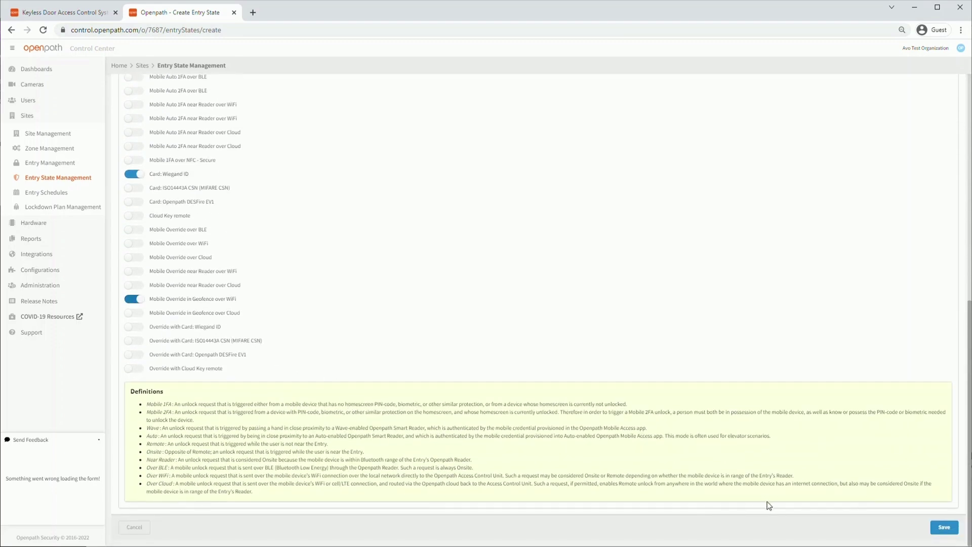
pyautogui.click(946, 528)
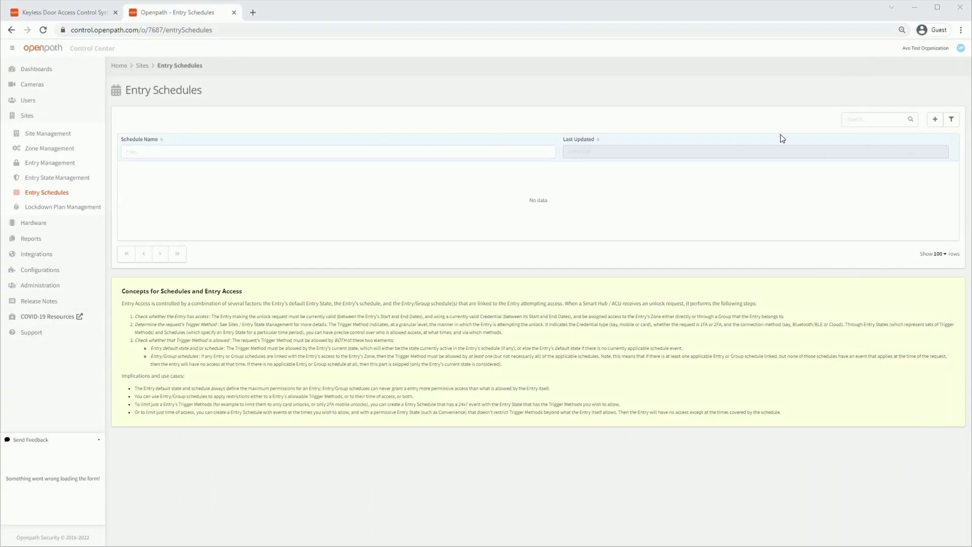
# Create the Daily Open Hours entry schedule without attaching any entries.
pyautogui.click(934, 119)
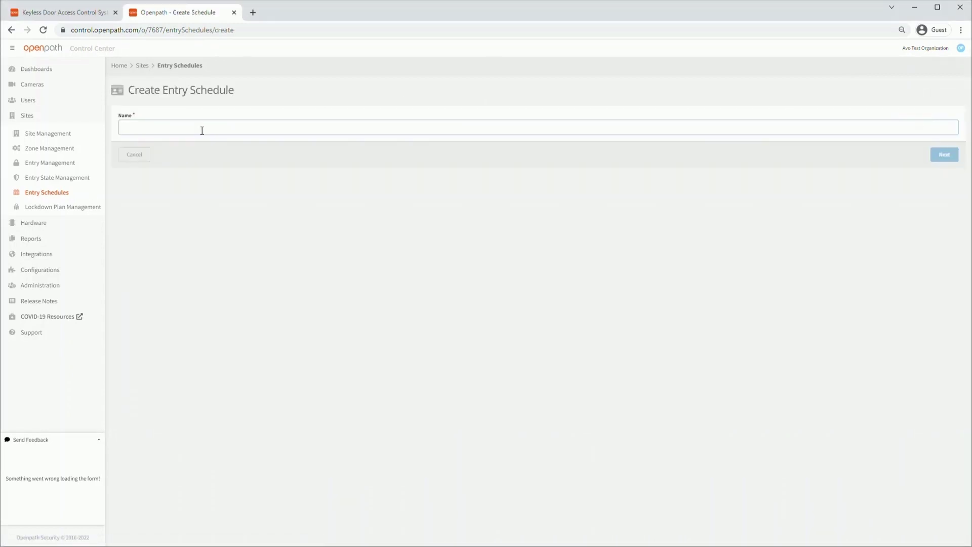
pyautogui.write('Daily Open Hours')
pyautogui.click(944, 155)
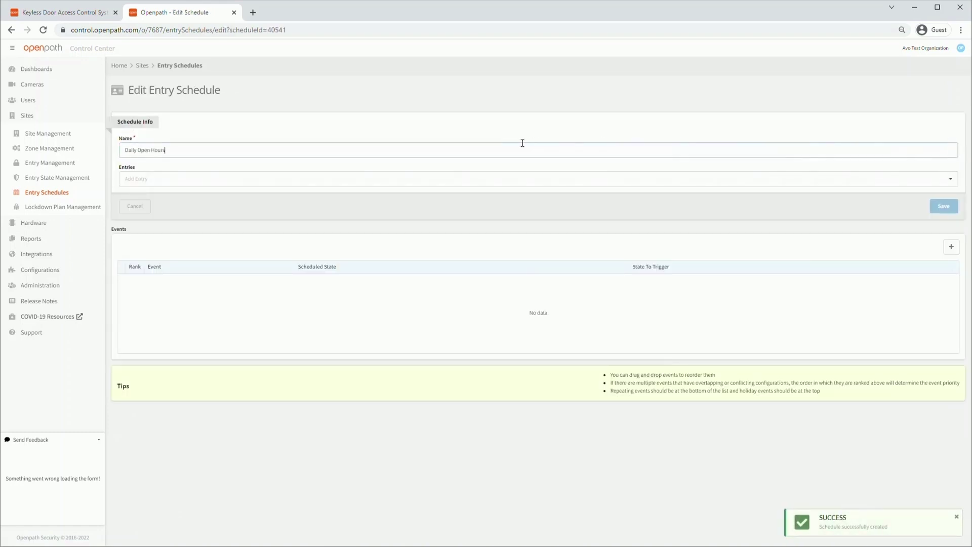
pyautogui.click(149, 177)
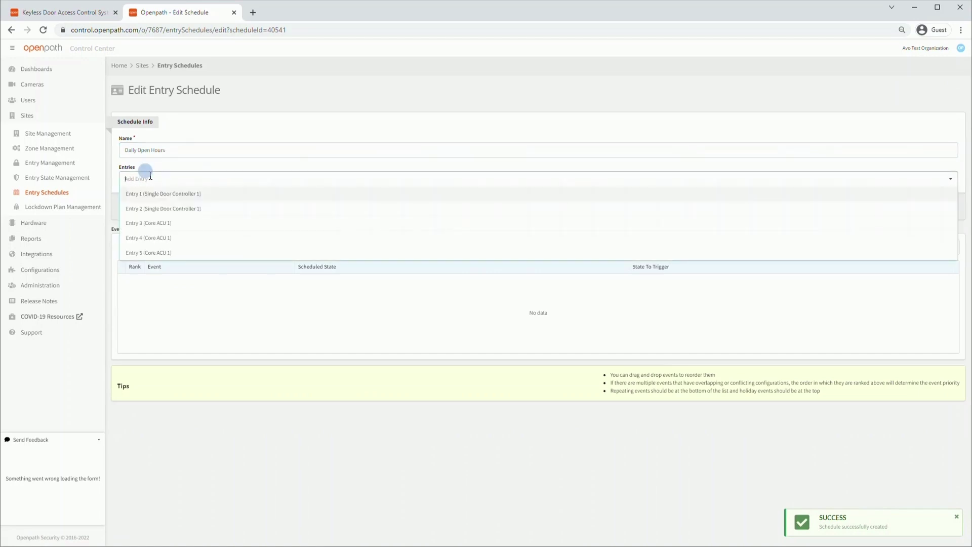
pyautogui.click(111, 218)
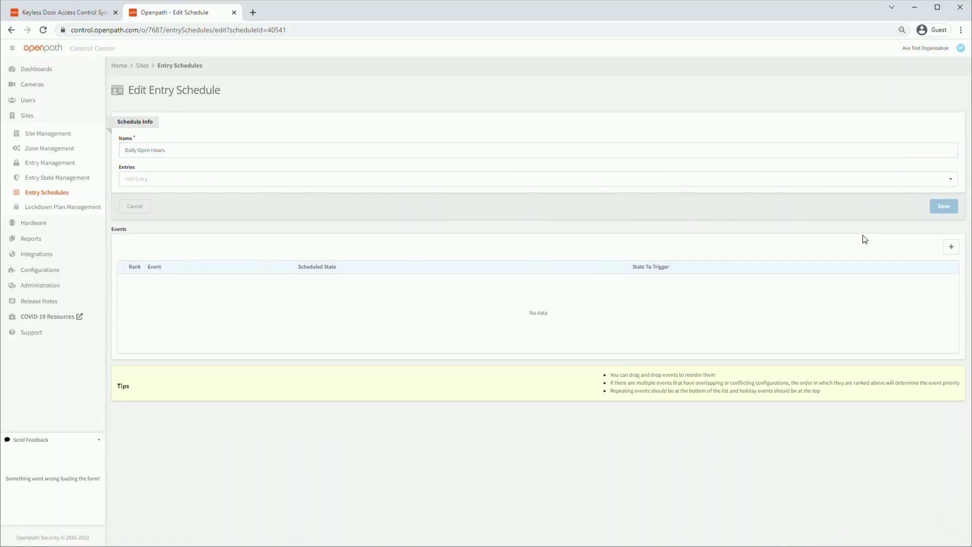
# Add an event running 9:00 am to 4:00 pm in Central Time.
pyautogui.click(949, 248)
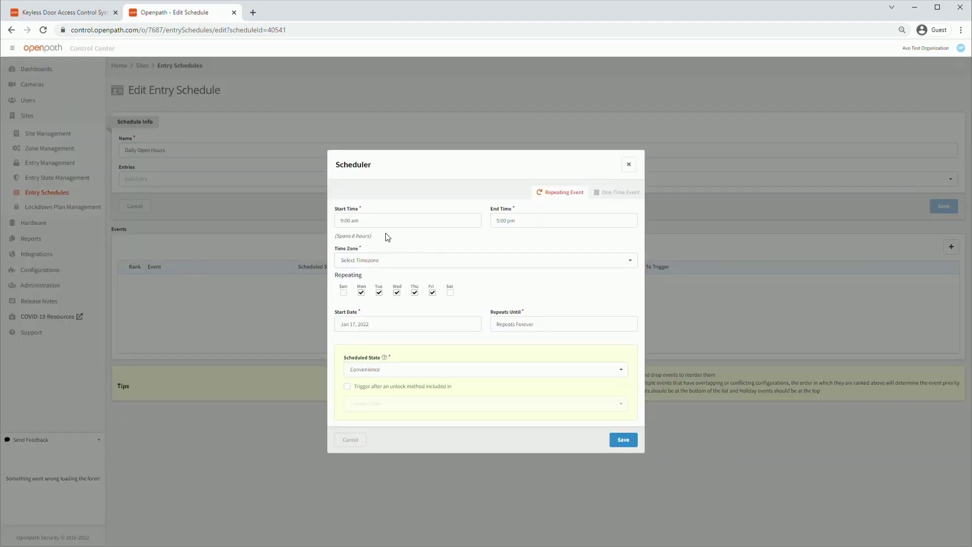
pyautogui.click(374, 221)
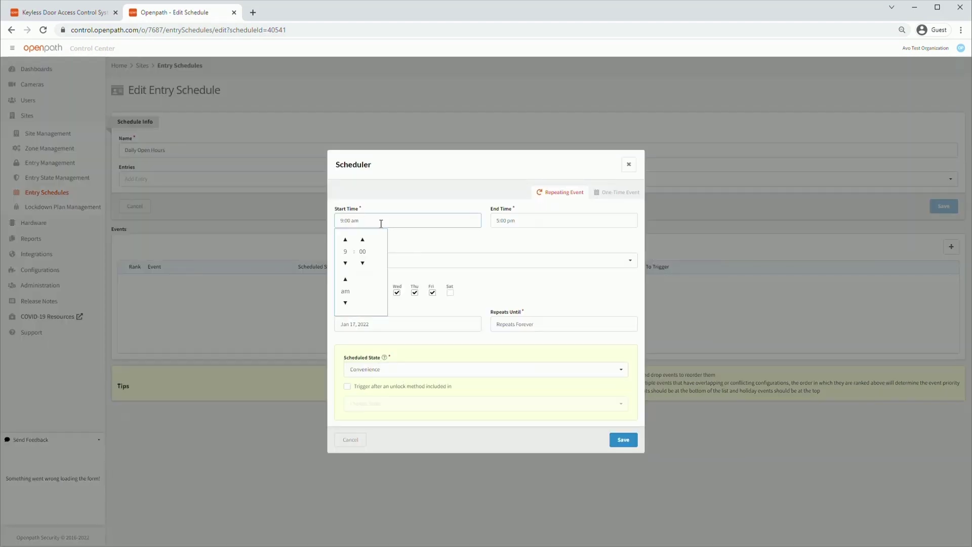
pyautogui.click(519, 221)
pyautogui.click(501, 263)
pyautogui.click(453, 242)
pyautogui.click(426, 260)
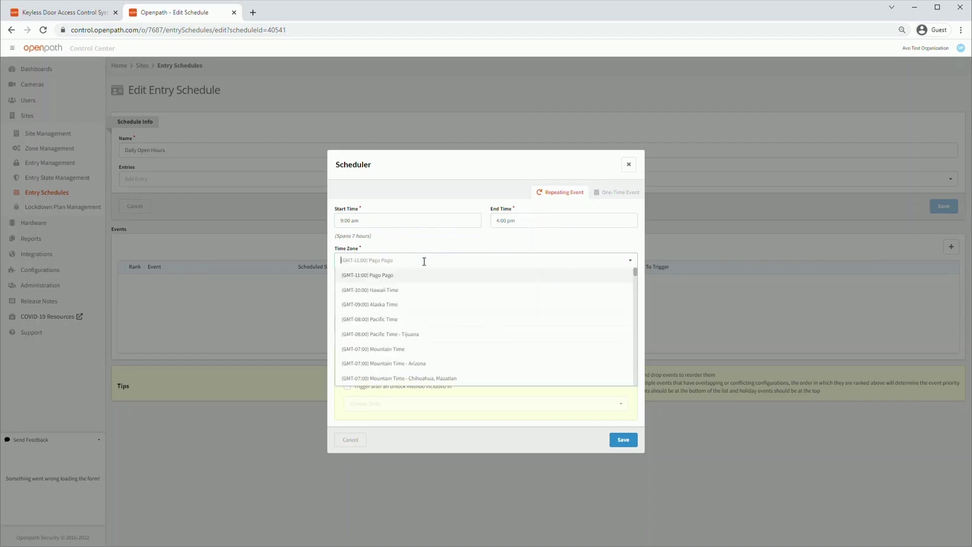
pyautogui.scroll(-5, 400, 324)
pyautogui.click(400, 340)
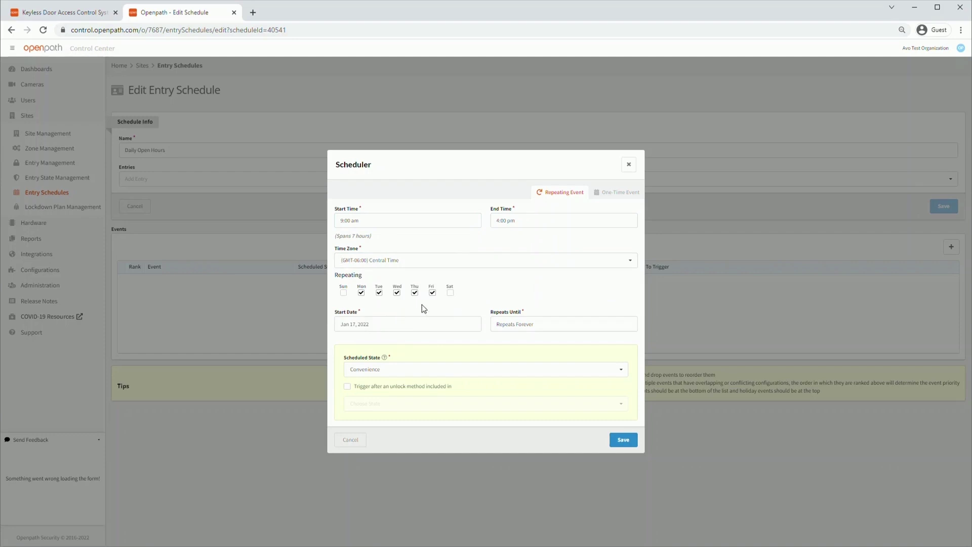
# Extend the event to Saturday, set its state to Unlocked, and save it.
pyautogui.click(450, 293)
pyautogui.click(412, 369)
pyautogui.click(369, 252)
pyautogui.click(624, 440)
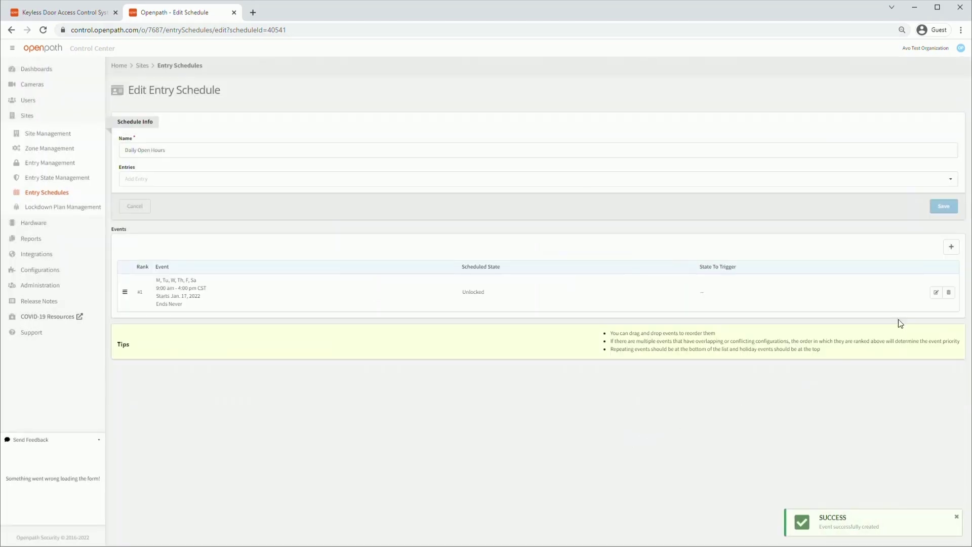
pyautogui.click(950, 248)
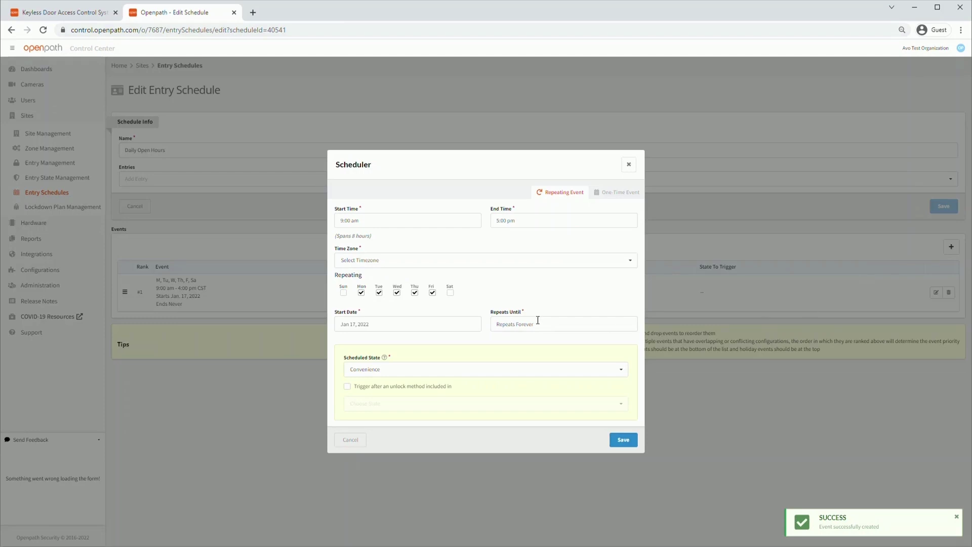
# Set the new event to 11:00 am–4:00 pm in Central Time.
pyautogui.click(400, 220)
pyautogui.click(345, 239)
pyautogui.click(346, 239)
pyautogui.click(495, 238)
pyautogui.click(514, 221)
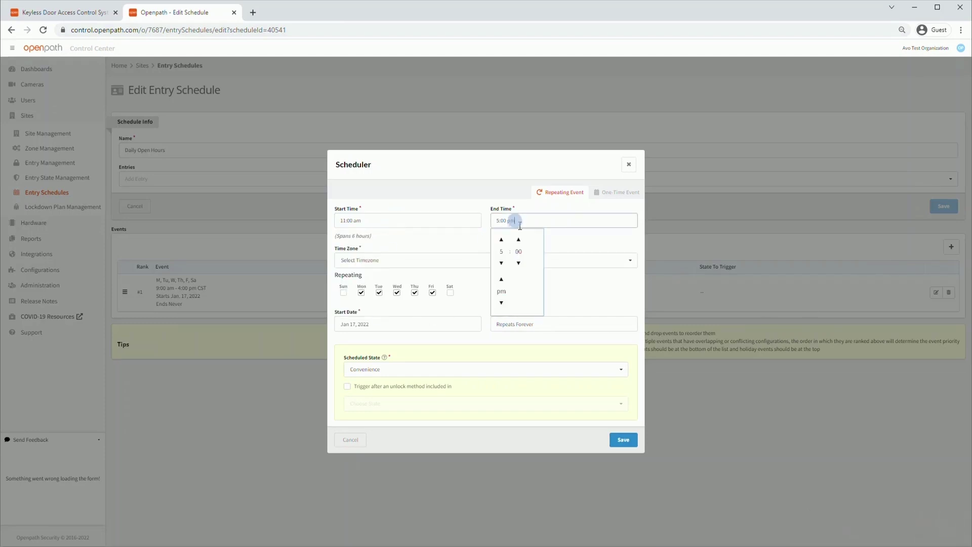
pyautogui.click(501, 263)
pyautogui.click(466, 241)
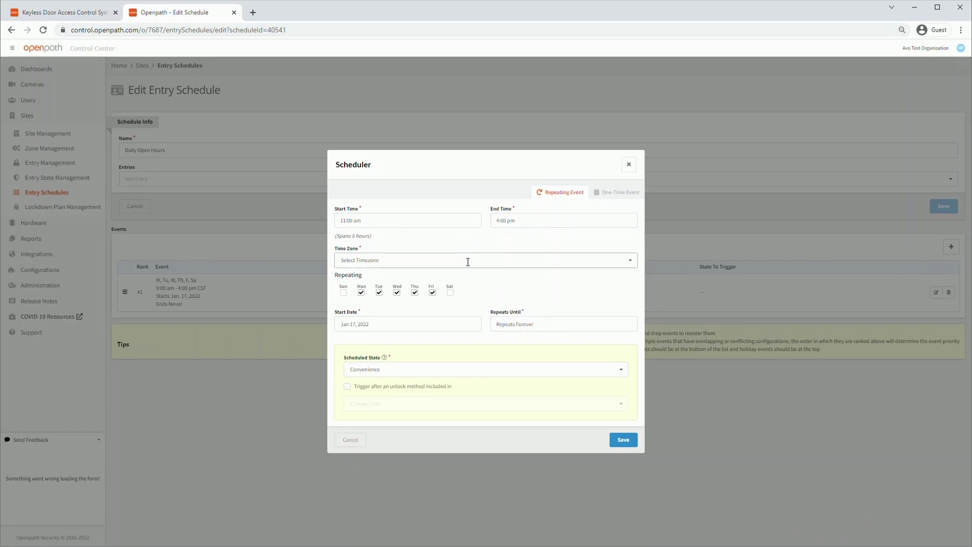
pyautogui.click(466, 261)
pyautogui.scroll(-1, 445, 342)
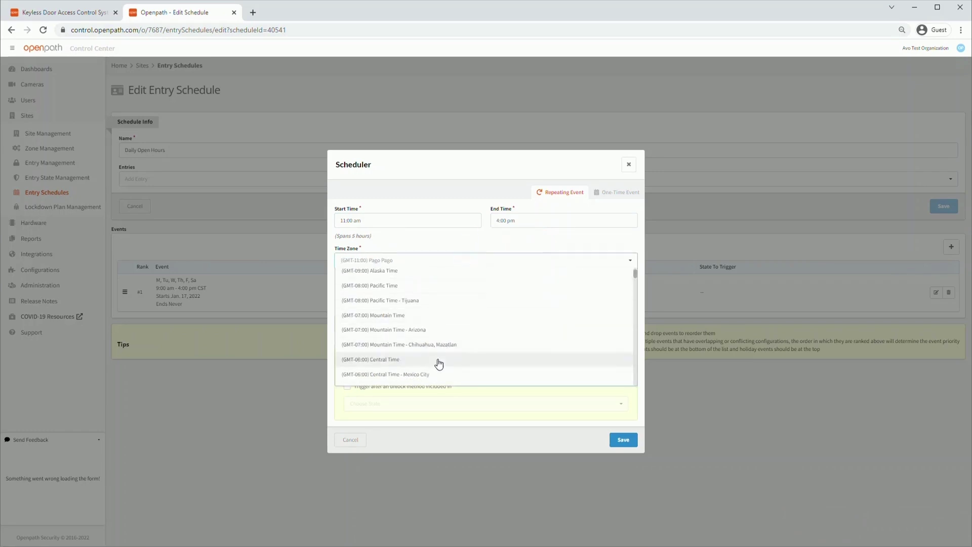
pyautogui.click(438, 363)
# Make the event repeat only on Sunday with state Unlocked, and save it.
pyautogui.click(343, 292)
pyautogui.click(361, 292)
pyautogui.click(378, 292)
pyautogui.click(397, 292)
pyautogui.click(414, 292)
pyautogui.click(432, 293)
pyautogui.click(422, 369)
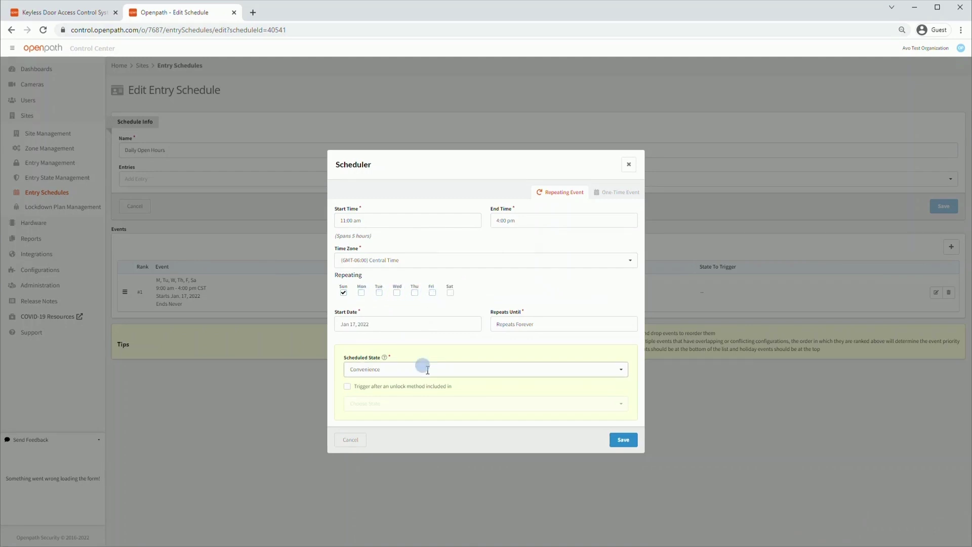
pyautogui.click(388, 252)
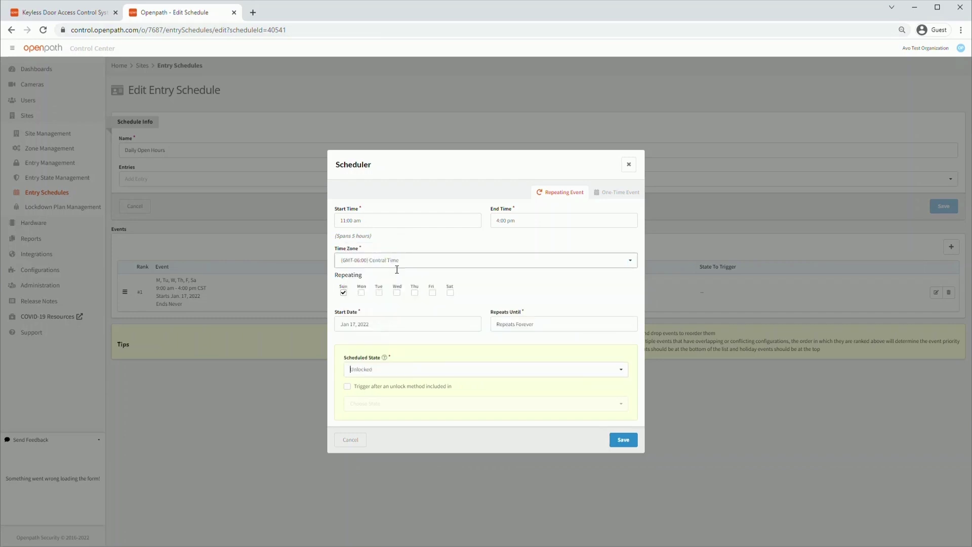
pyautogui.click(338, 371)
pyautogui.click(621, 438)
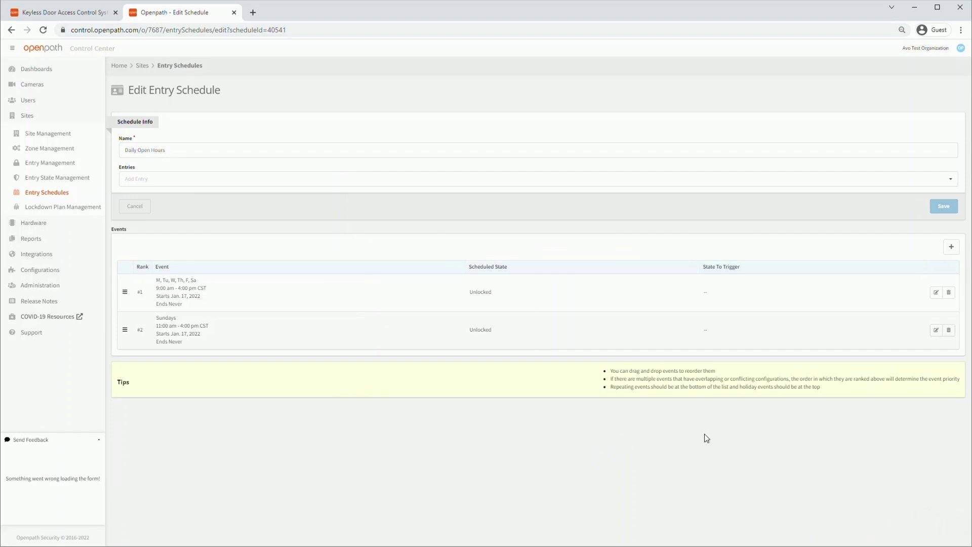
# Reopen Daily Open Hours from the Entry Schedules list and begin a new event.
pyautogui.click(56, 197)
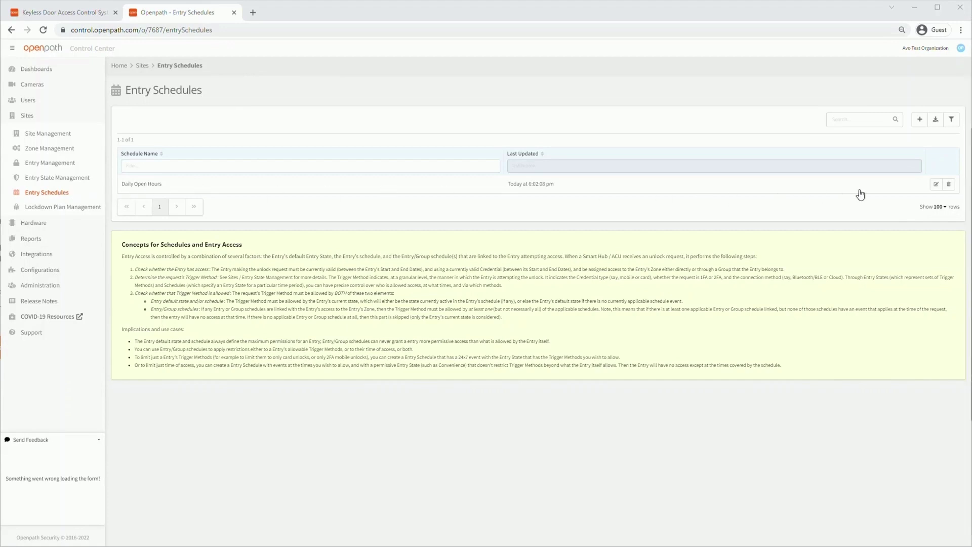
pyautogui.click(936, 184)
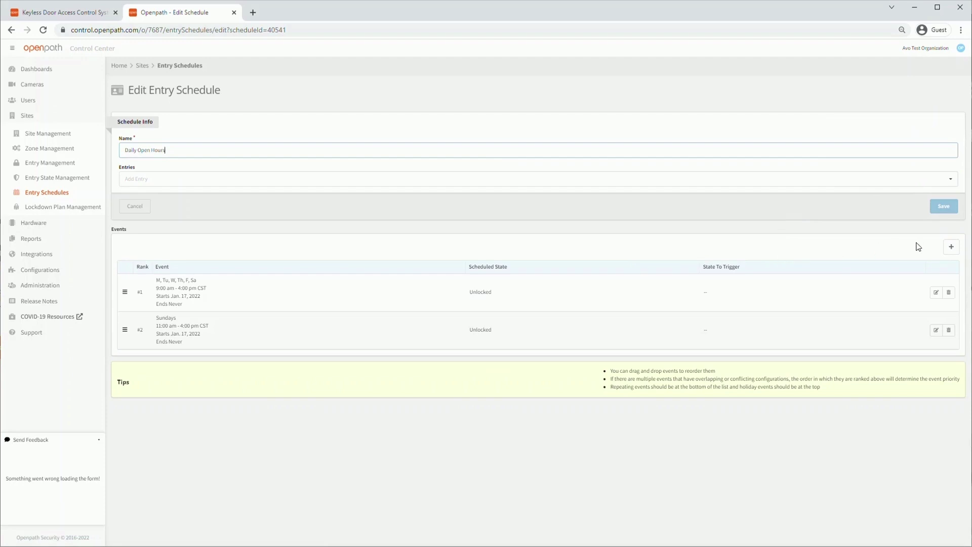
pyautogui.click(951, 250)
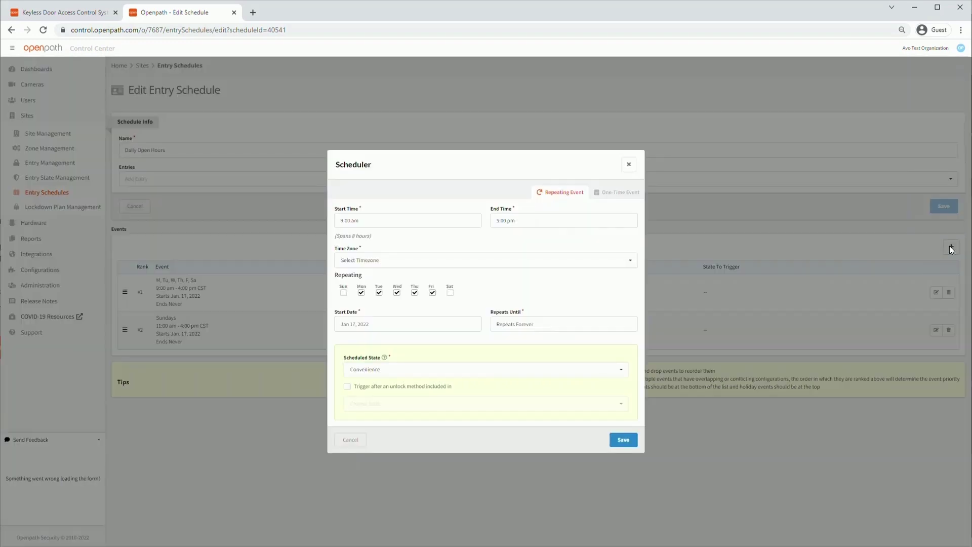
# Make the new event a one-time event from 12:00 am to 11:59 pm.
pyautogui.click(620, 193)
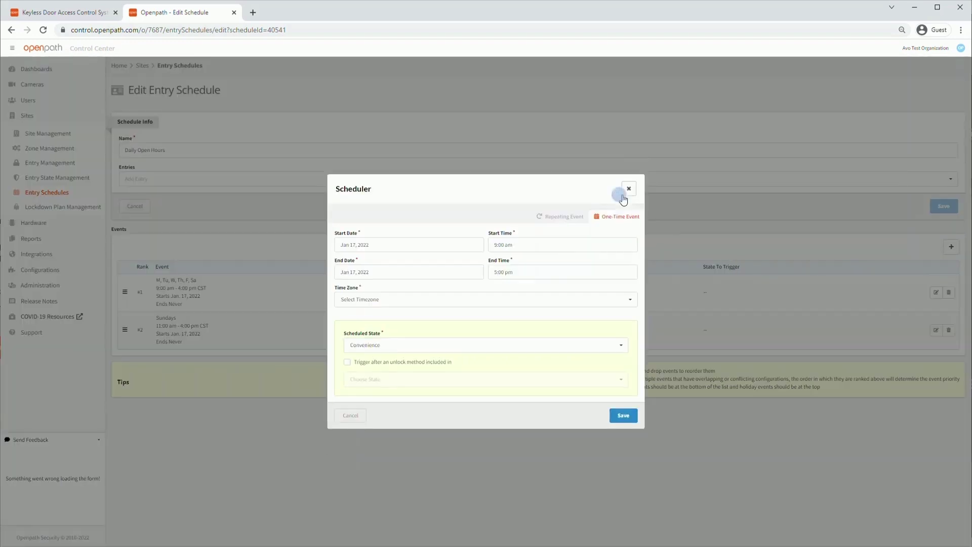
pyautogui.click(527, 245)
pyautogui.click(499, 263)
pyautogui.doubleClick(499, 263)
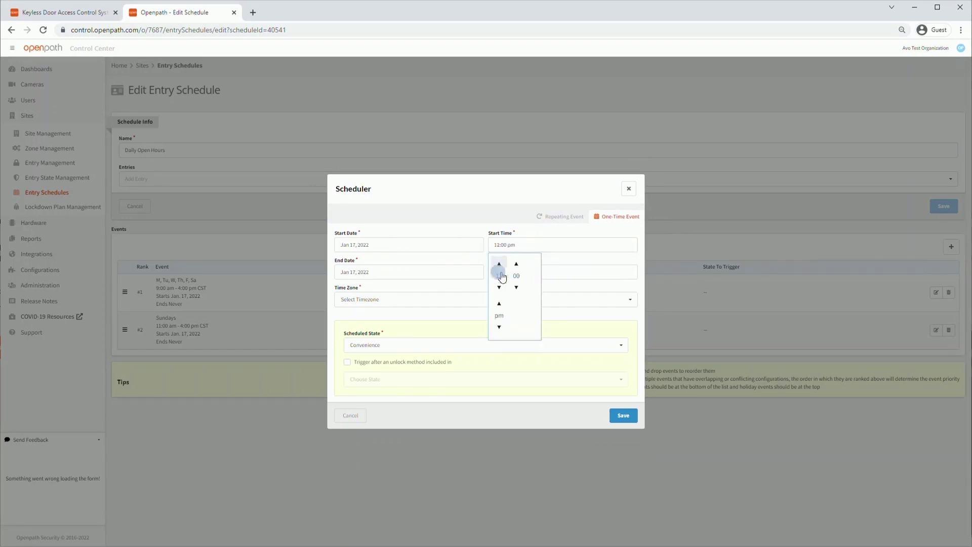
pyautogui.click(499, 326)
pyautogui.click(570, 272)
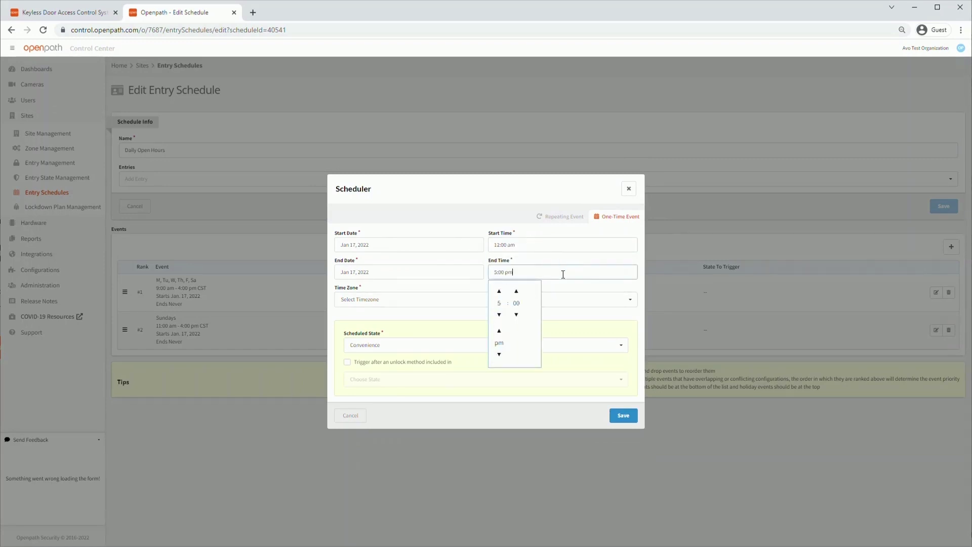
pyautogui.click(500, 291)
pyautogui.click(499, 291)
pyautogui.click(499, 291)
pyautogui.click(516, 314)
pyautogui.click(557, 284)
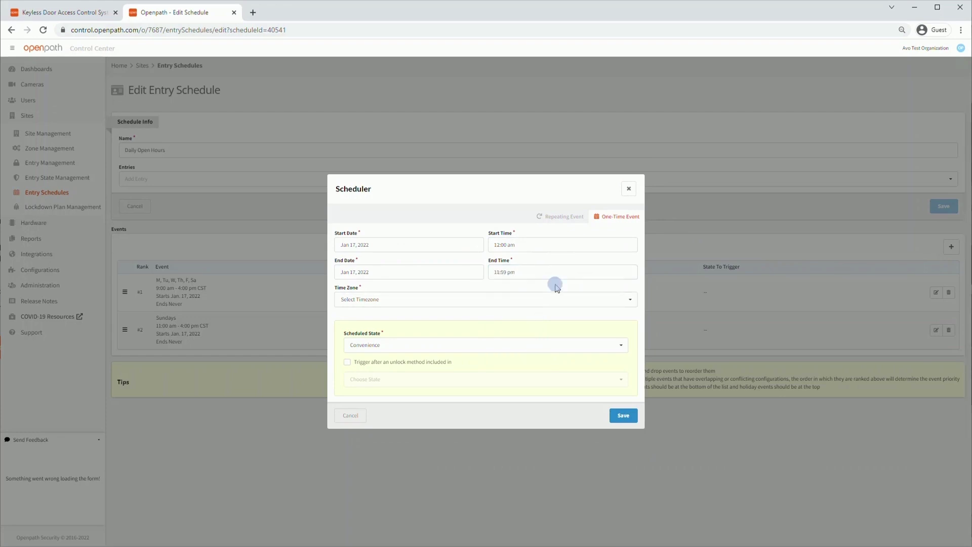
# Set the event's time zone to Central Time and its state to No Entry, then save.
pyautogui.click(517, 300)
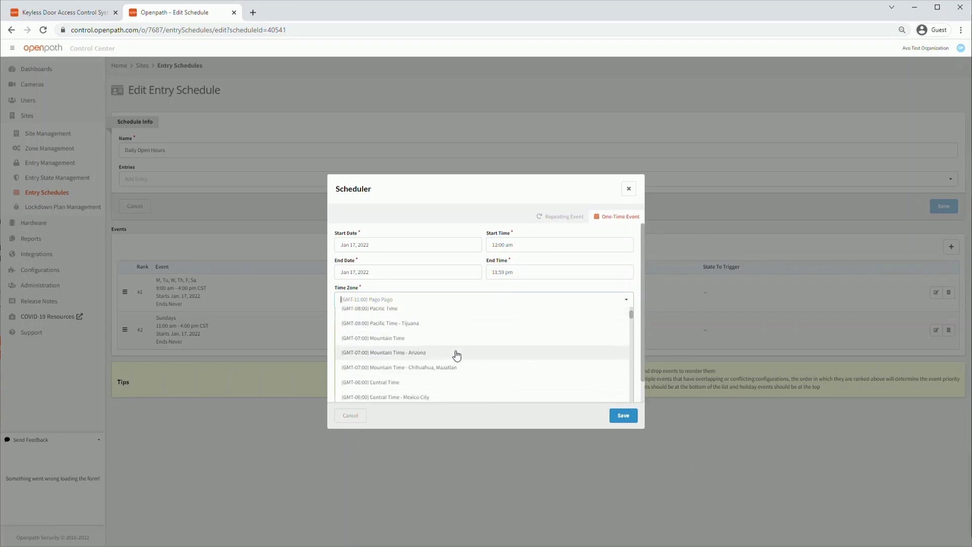
pyautogui.scroll(-1, 456, 354)
pyautogui.click(417, 380)
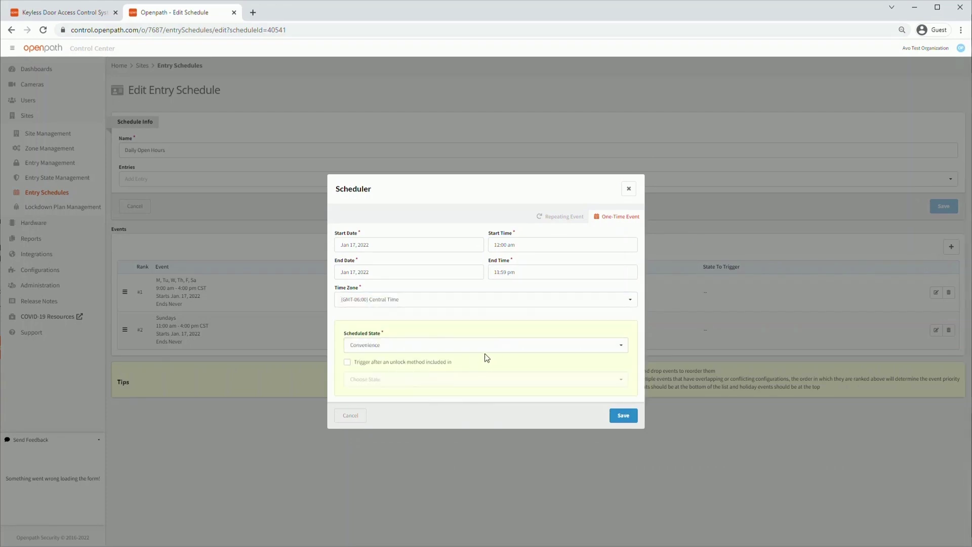
pyautogui.click(621, 347)
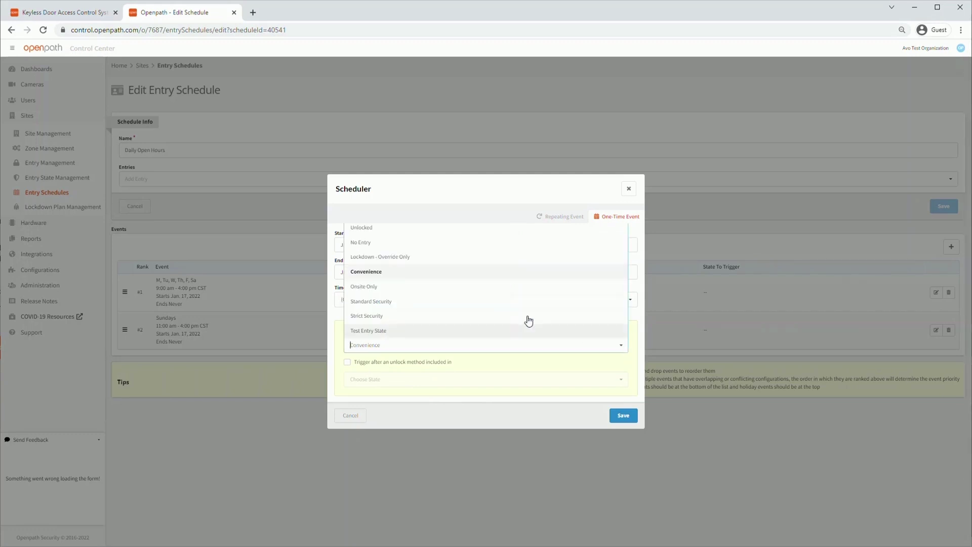
pyautogui.click(360, 243)
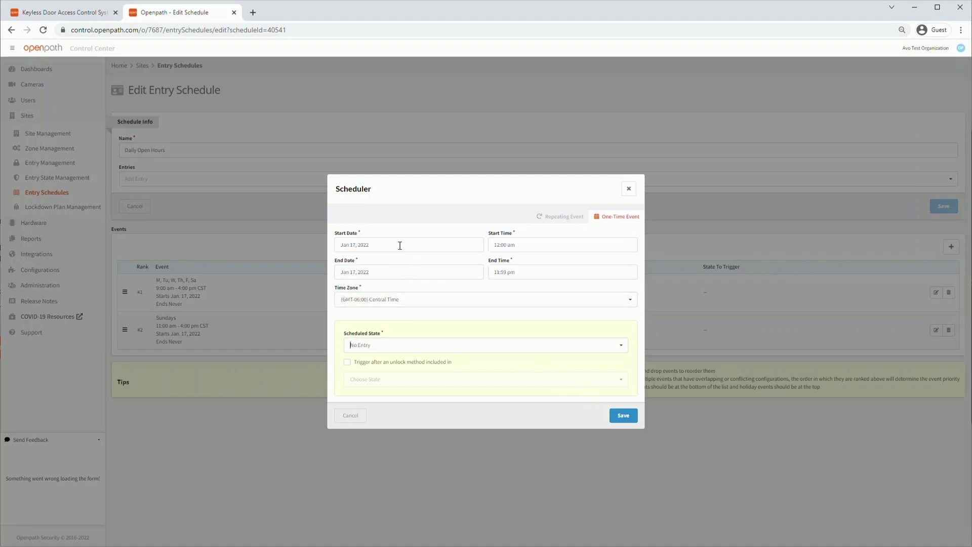
pyautogui.click(621, 414)
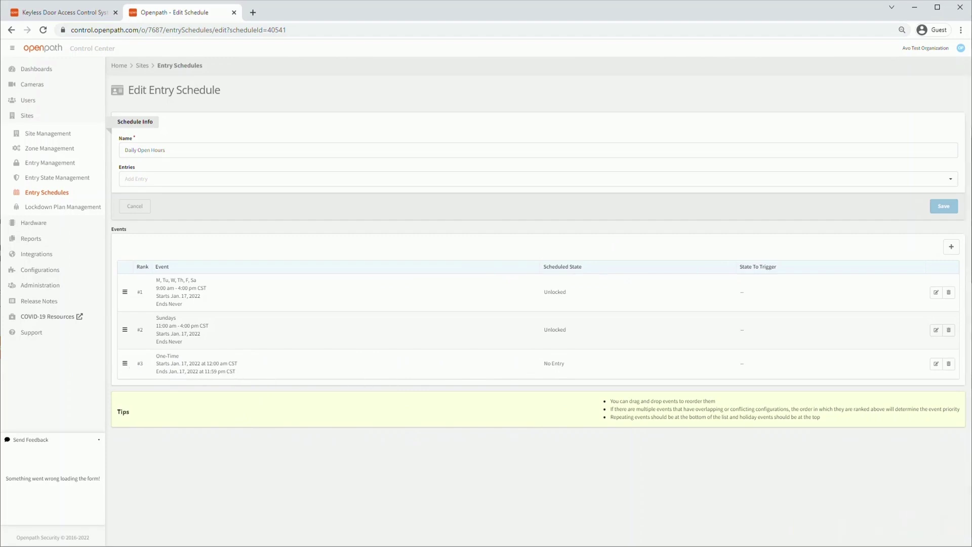
# Drag the one-time event to the top of the Daily Open Hours event list.
pyautogui.moveTo(125, 363); pyautogui.dragTo(127, 288)
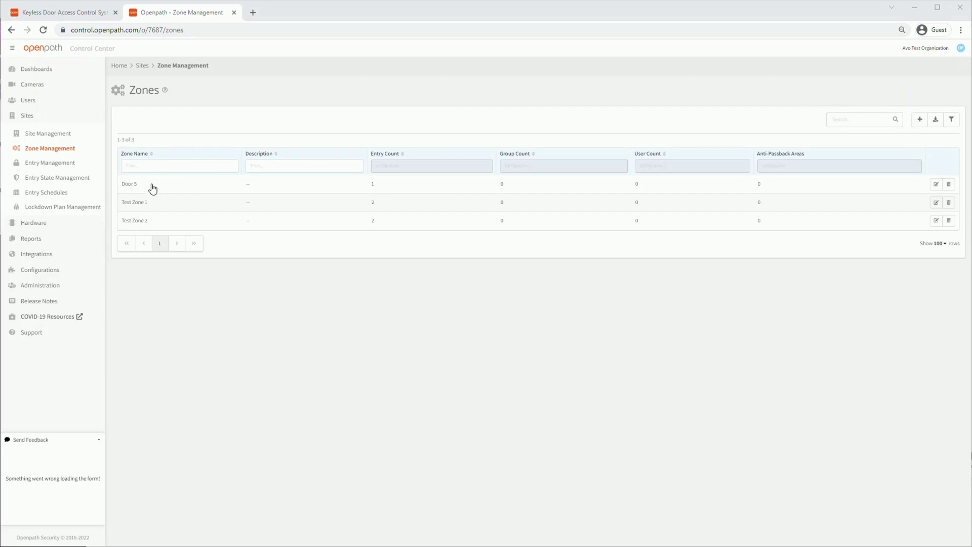
# Open Test Zone 1, review its user and group options, then cancel without saving.
pyautogui.click(151, 202)
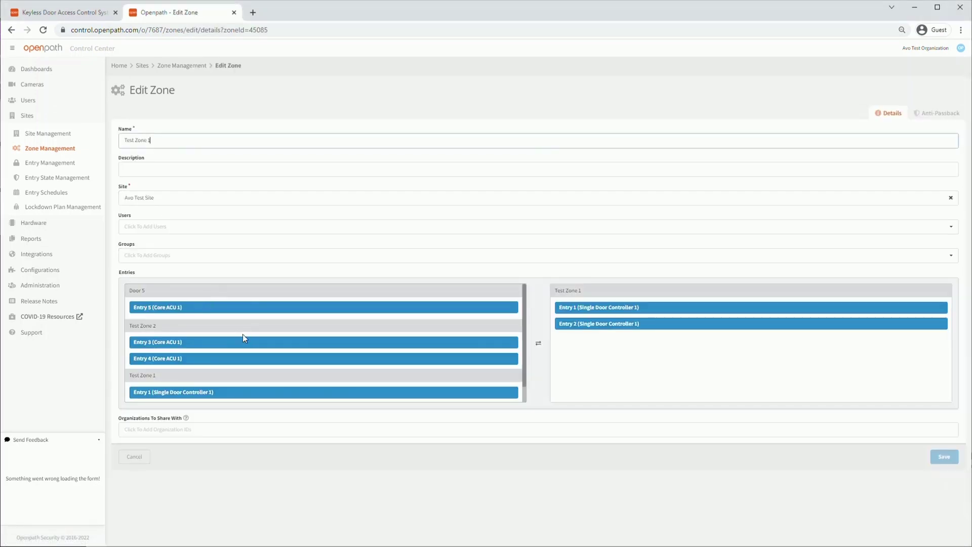
pyautogui.scroll(-2, 282, 373)
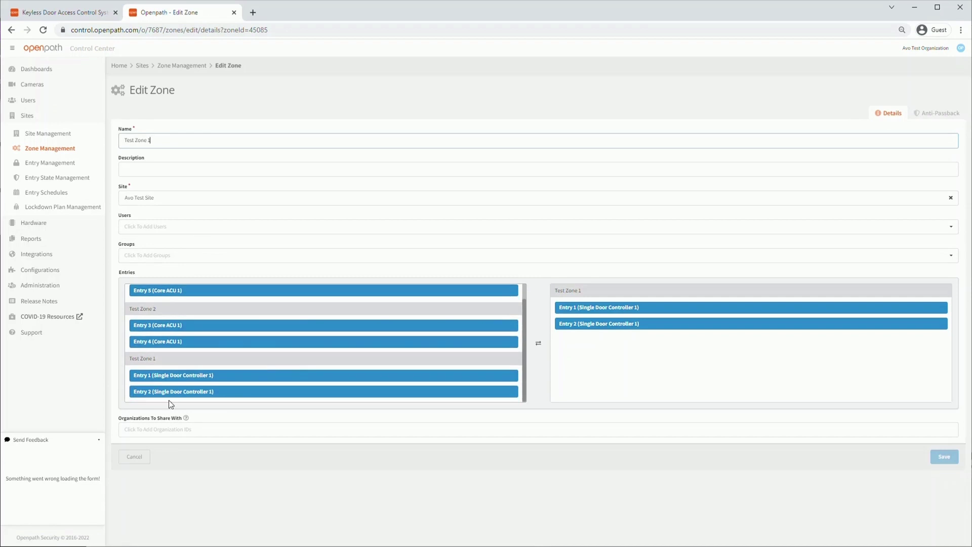
pyautogui.scroll(2, 191, 389)
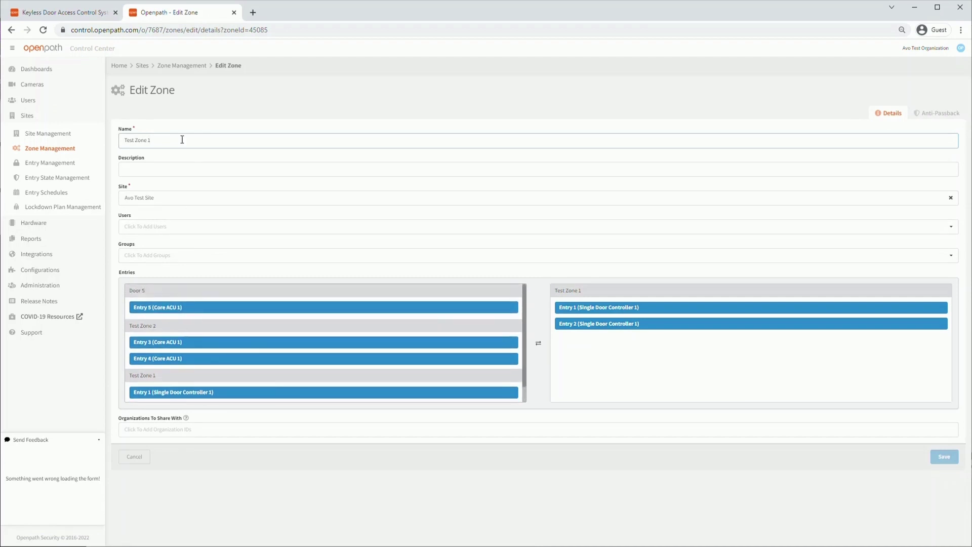
pyautogui.click(180, 228)
pyautogui.click(185, 254)
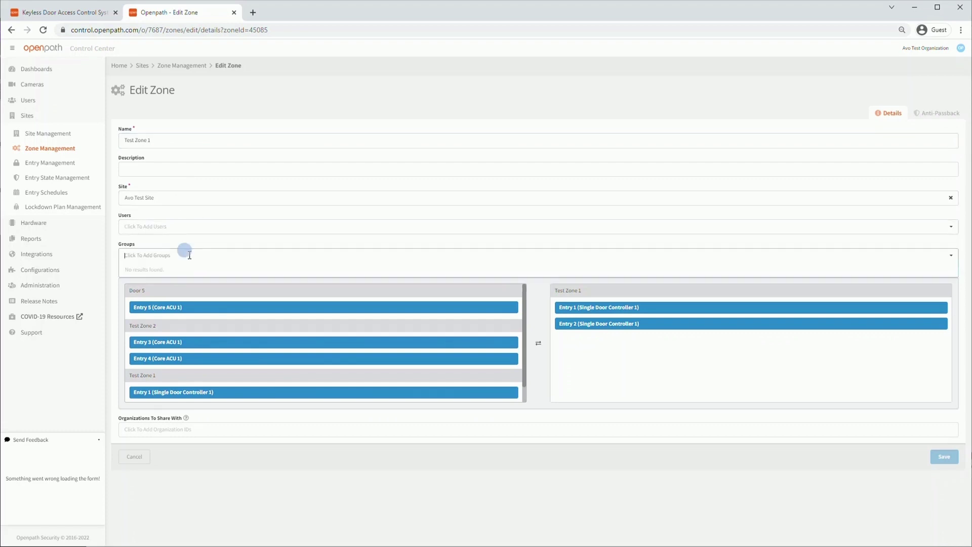
pyautogui.click(730, 481)
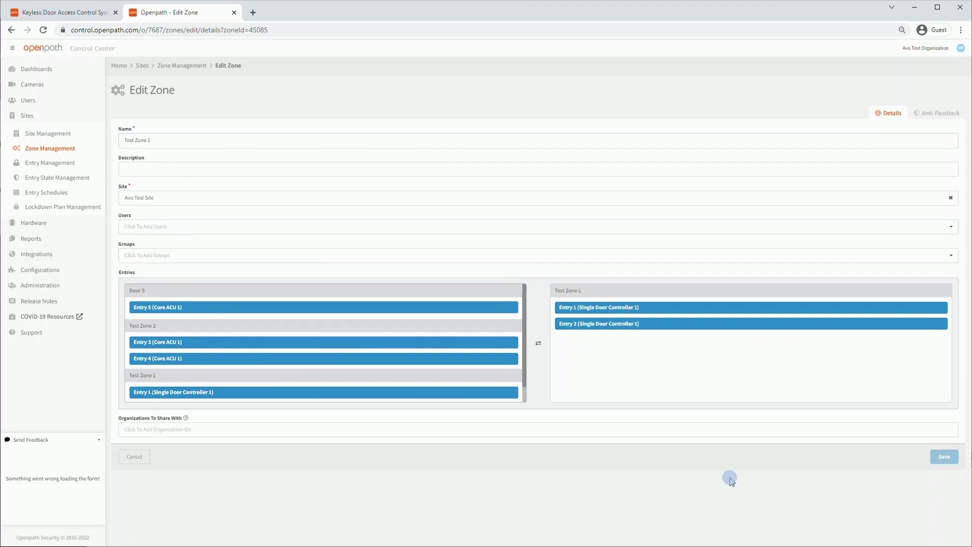
pyautogui.click(135, 459)
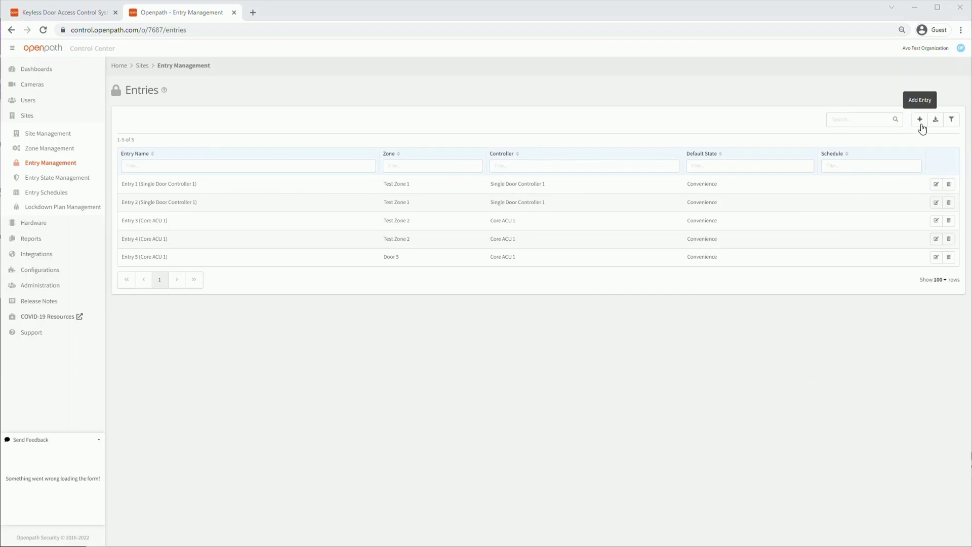
# Edit Entry 1, setting its default state to Standard Security and its schedule to Daily Open Hours.
pyautogui.click(936, 185)
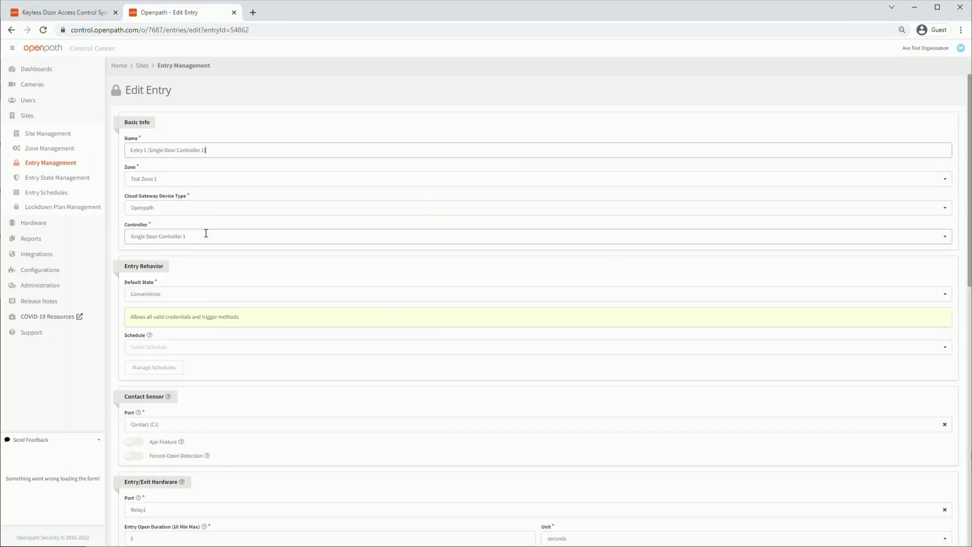
pyautogui.scroll(-1, 203, 248)
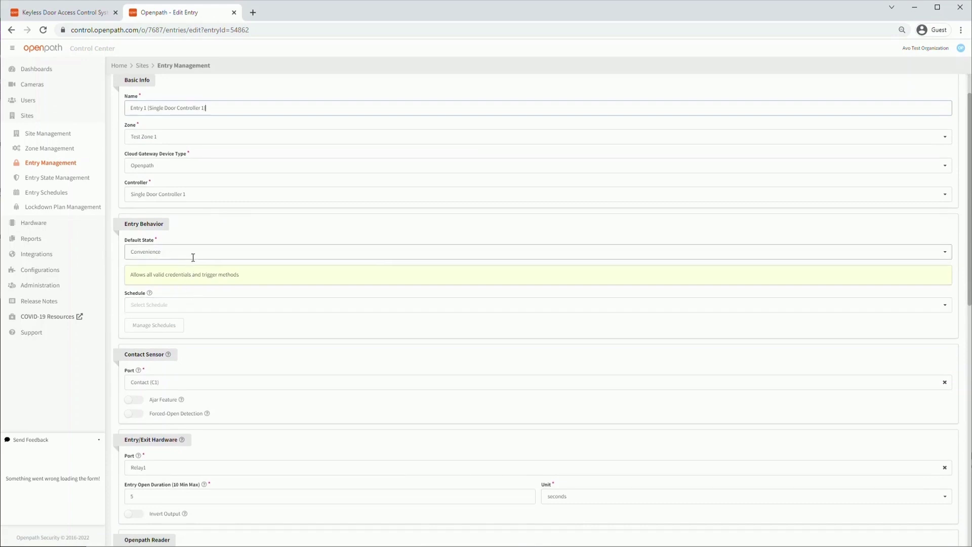
pyautogui.click(193, 257)
pyautogui.click(178, 341)
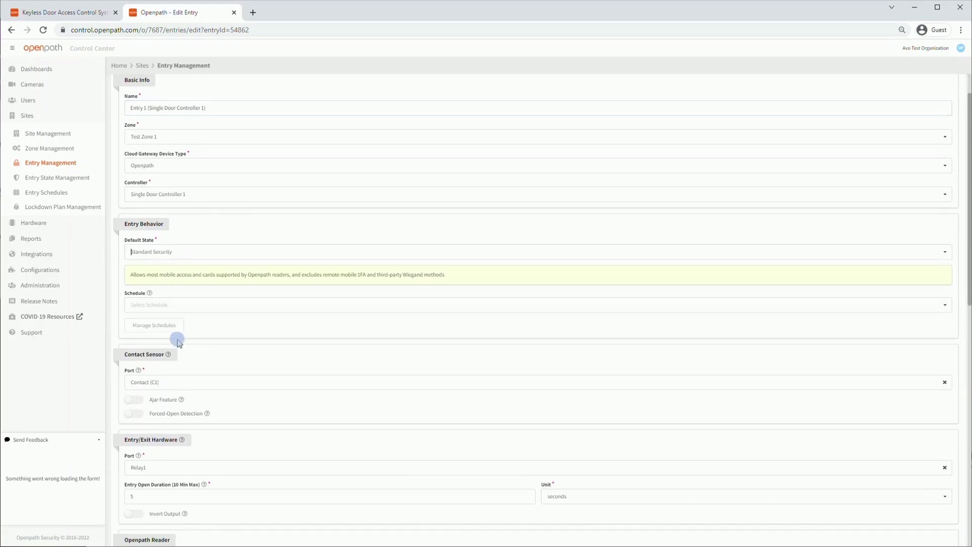
pyautogui.click(185, 305)
pyautogui.click(177, 321)
pyautogui.scroll(-1, 219, 329)
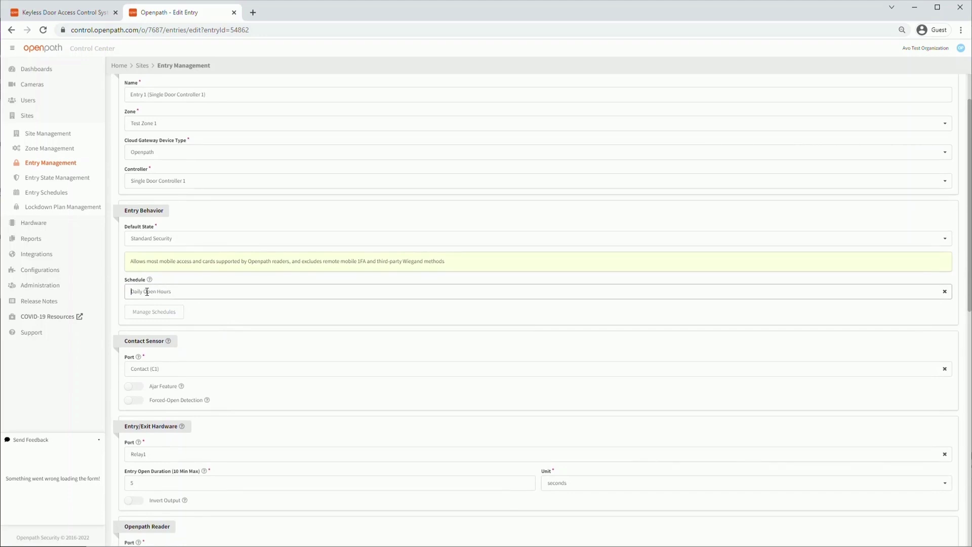
pyautogui.scroll(-1, 187, 299)
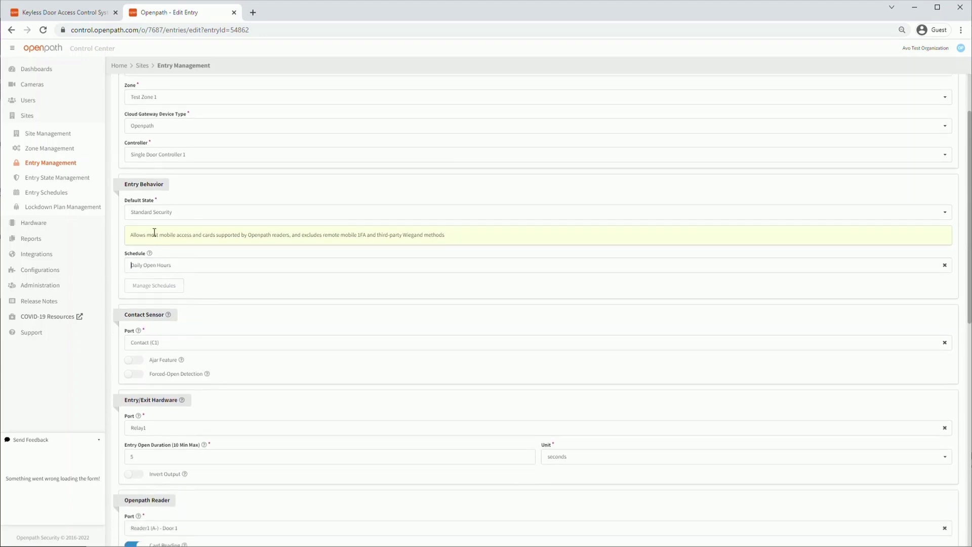
pyautogui.scroll(-1, 221, 265)
pyautogui.scroll(-1, 222, 267)
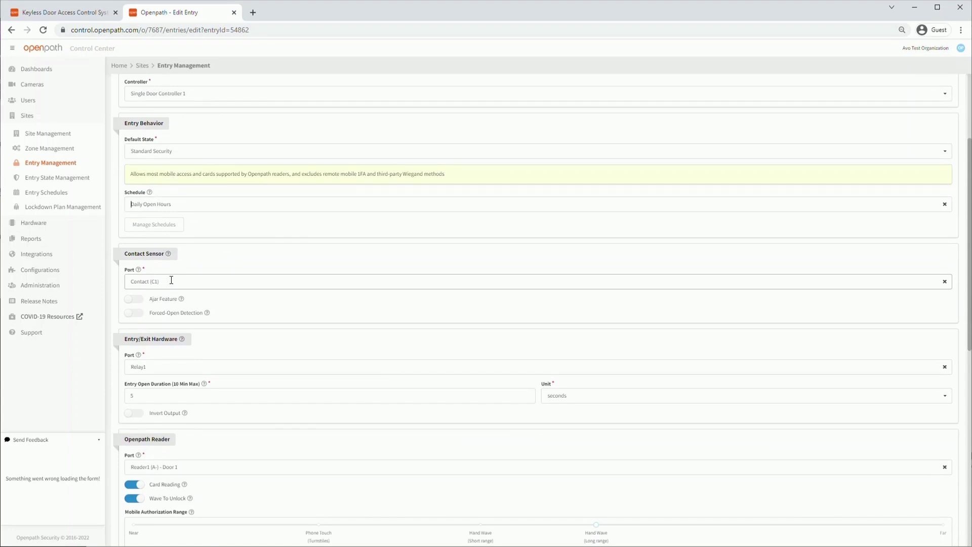
pyautogui.click(134, 300)
pyautogui.click(130, 341)
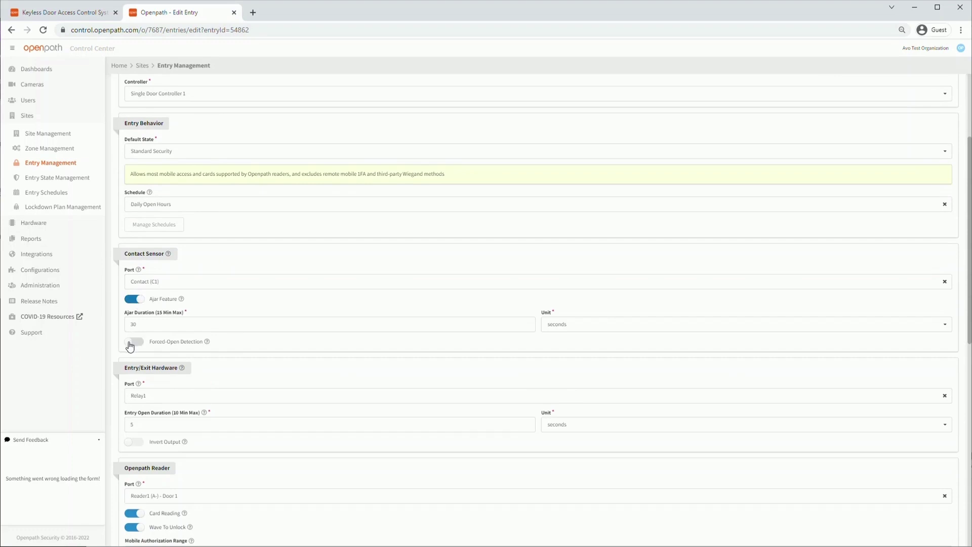
pyautogui.click(138, 304)
pyautogui.click(133, 313)
pyautogui.scroll(-1, 251, 287)
pyautogui.scroll(-1, 195, 304)
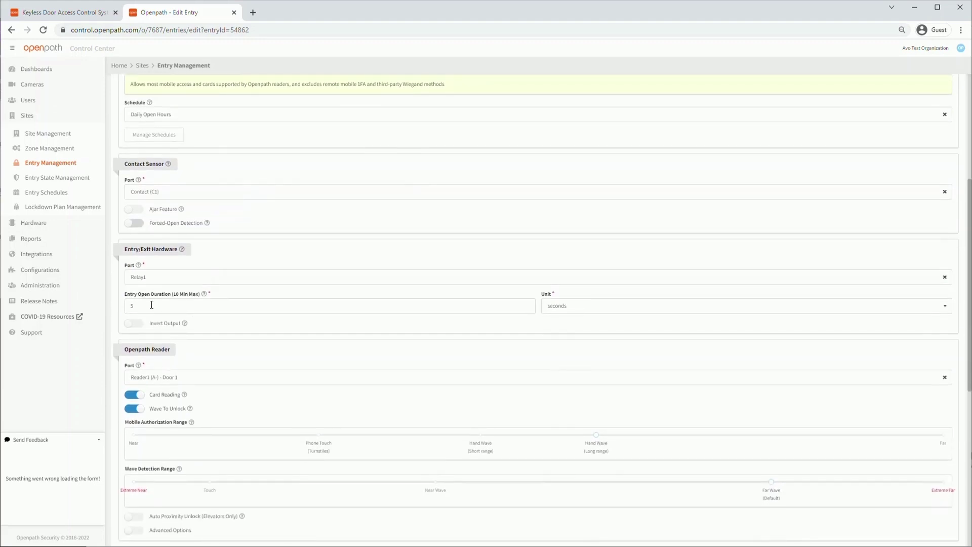
pyautogui.click(581, 305)
pyautogui.click(391, 304)
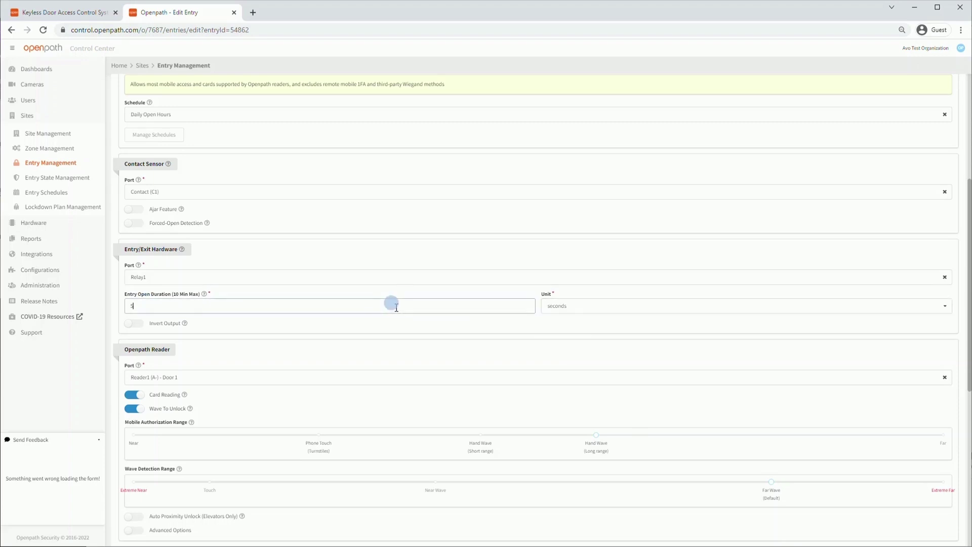
pyautogui.click(332, 325)
pyautogui.scroll(-1, 332, 325)
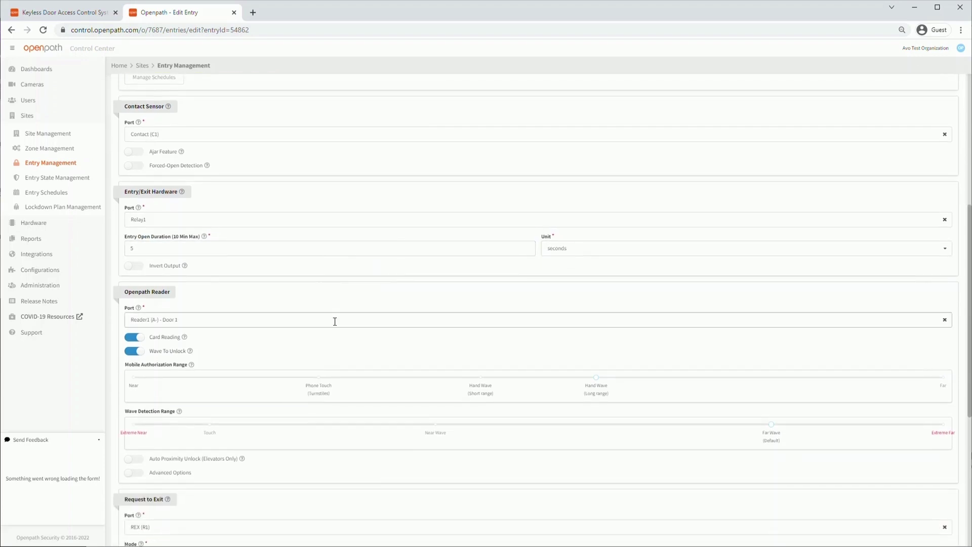
pyautogui.scroll(-1, 189, 321)
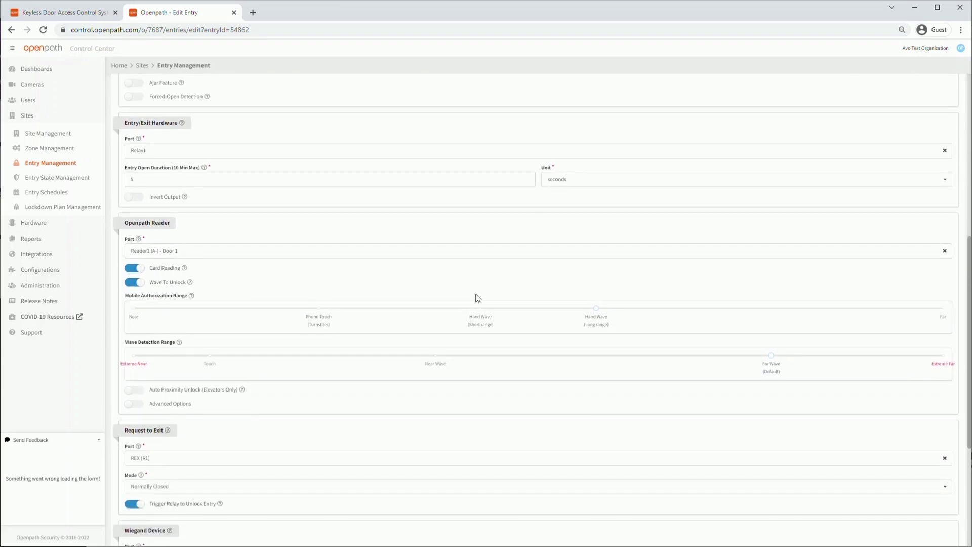
# Set Entry 1's mobile range to Phone Touch and wave range to Near Wave, keeping request-to-exit Normally Closed.
pyautogui.click(591, 303)
pyautogui.moveTo(591, 303); pyautogui.dragTo(314, 317)
pyautogui.moveTo(771, 355); pyautogui.dragTo(433, 355)
pyautogui.scroll(-3, 418, 362)
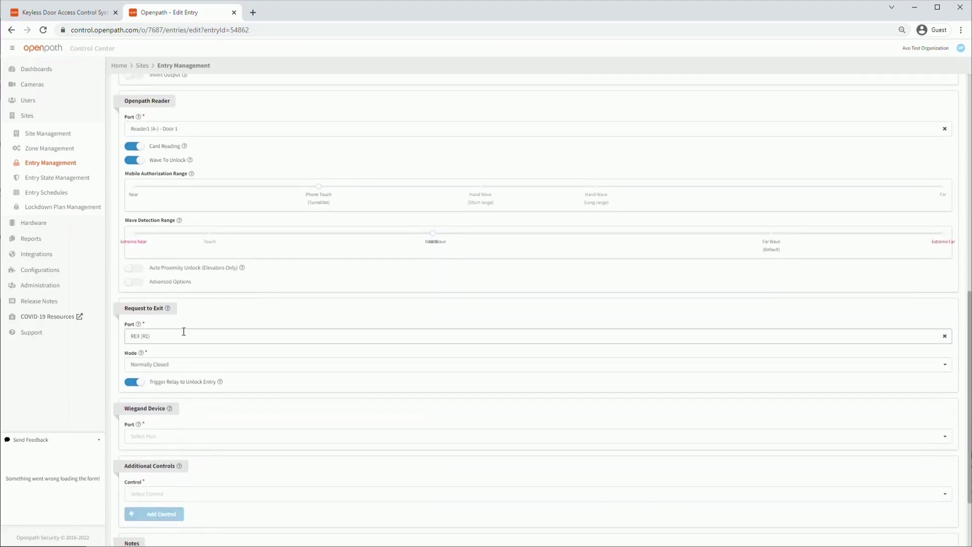
pyautogui.scroll(-1, 184, 333)
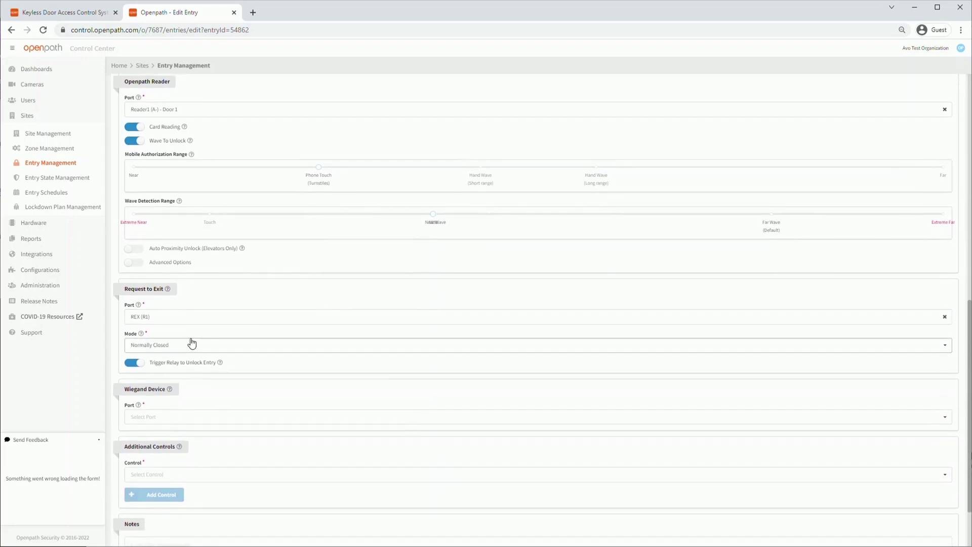
pyautogui.click(190, 343)
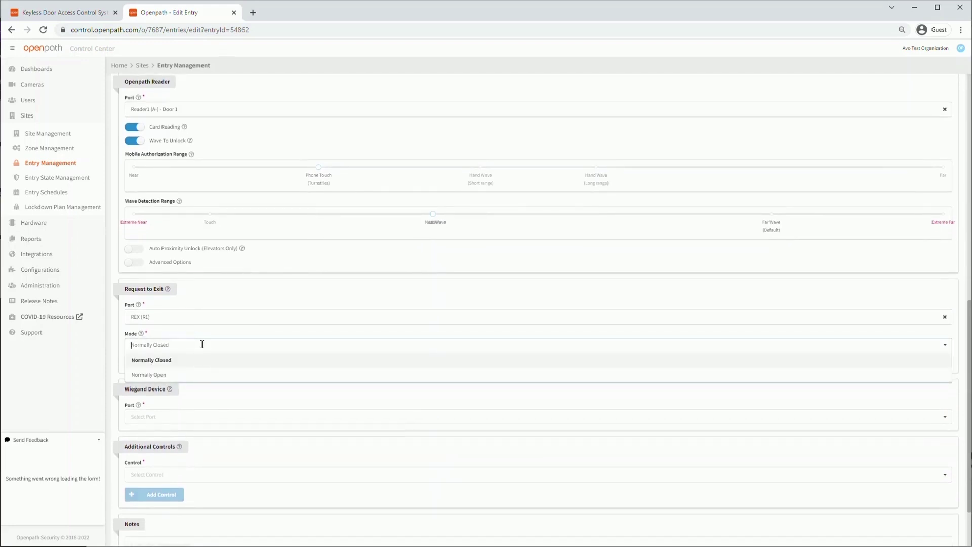
pyautogui.click(176, 333)
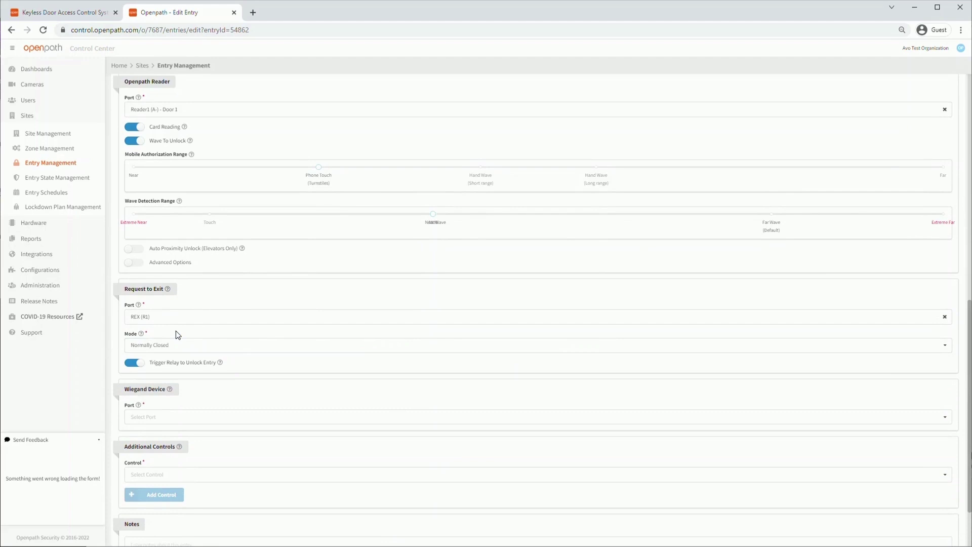
# Scroll to the bottom of Entry 1's form and save the changes.
pyautogui.scroll(-1, 178, 334)
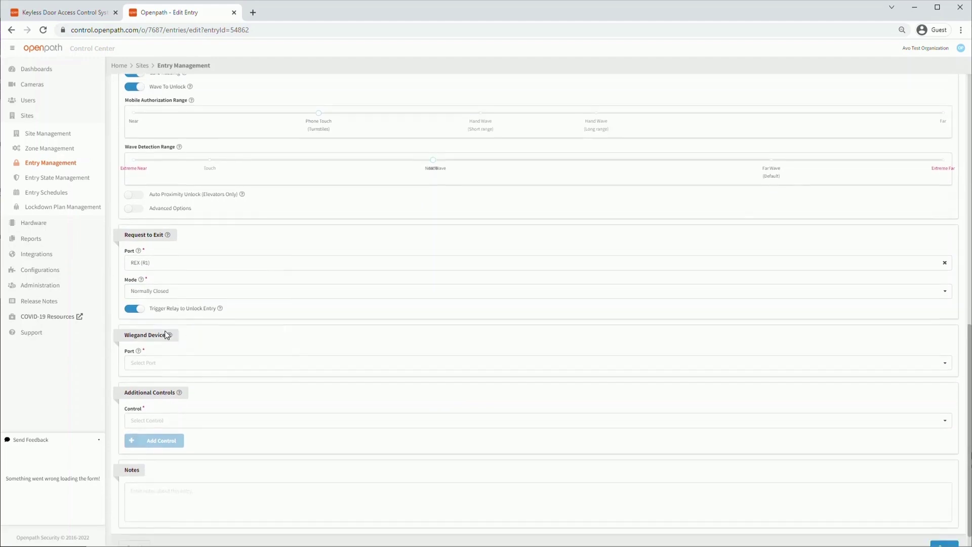
pyautogui.scroll(-1, 334, 405)
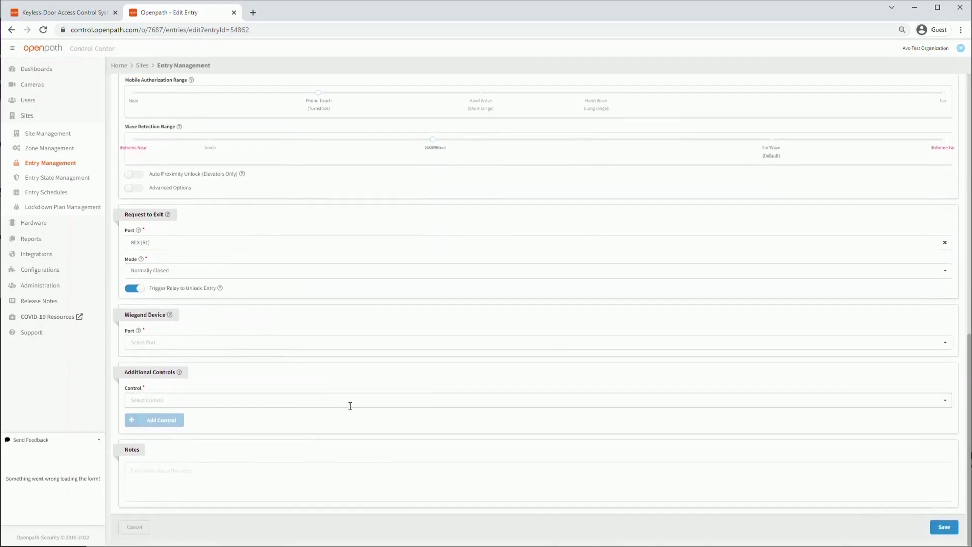
pyautogui.click(957, 532)
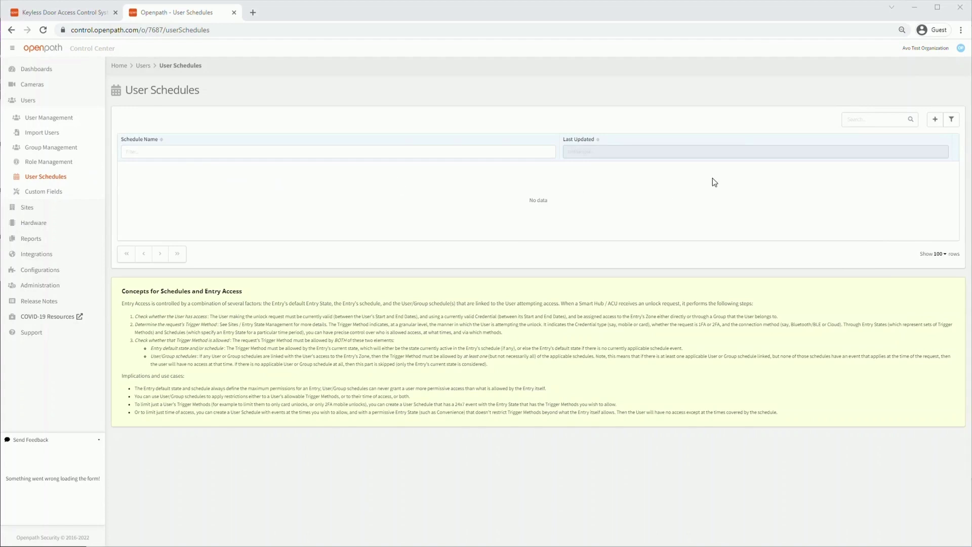
# Create a new user schedule named Manager Schedule.
pyautogui.click(935, 119)
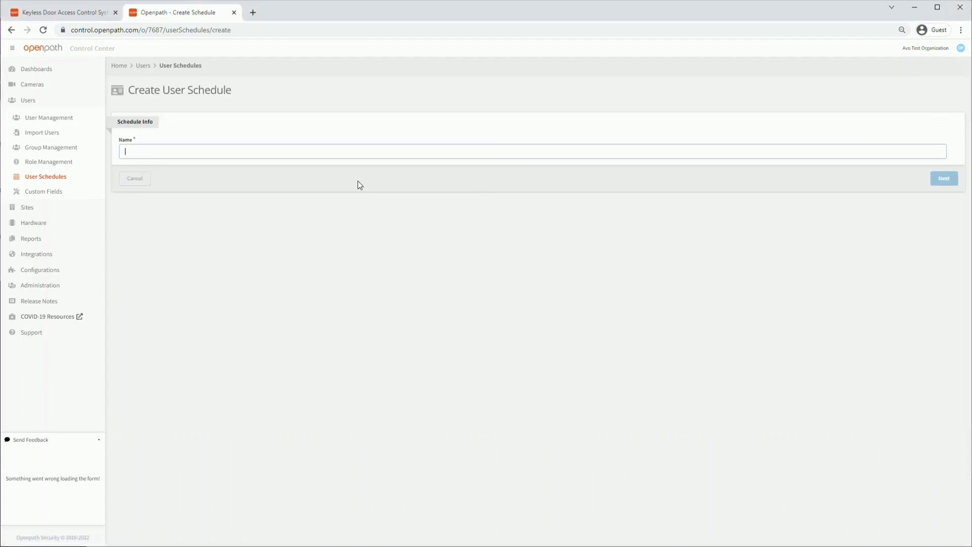
pyautogui.click(148, 153)
pyautogui.write('Manager Schedule')
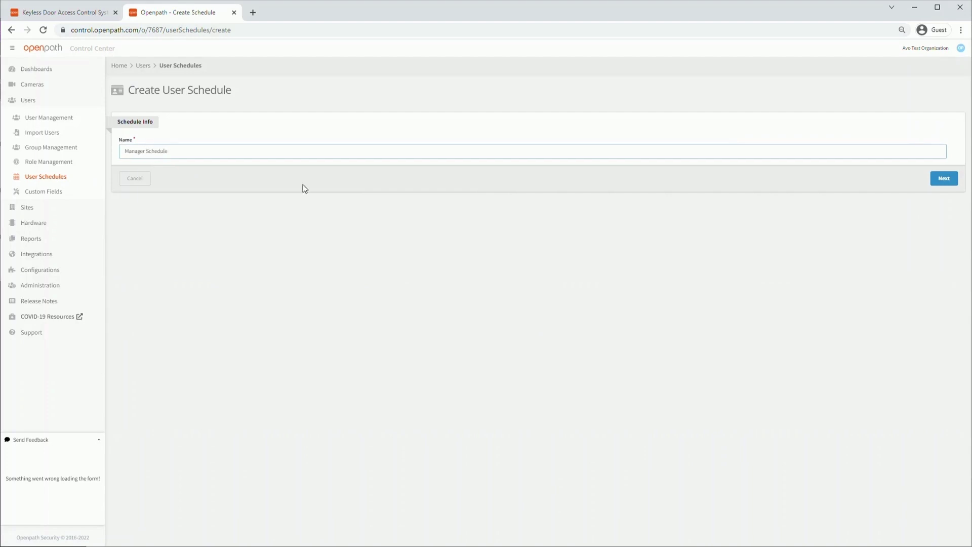
pyautogui.click(939, 180)
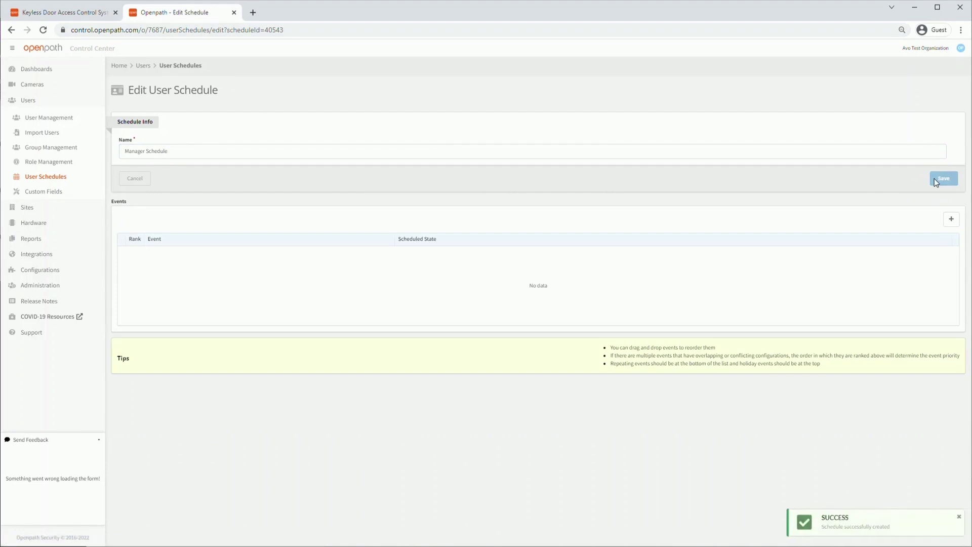
# Add a time event to Manager Schedule, widening its start and end hours to cover all day.
pyautogui.click(951, 218)
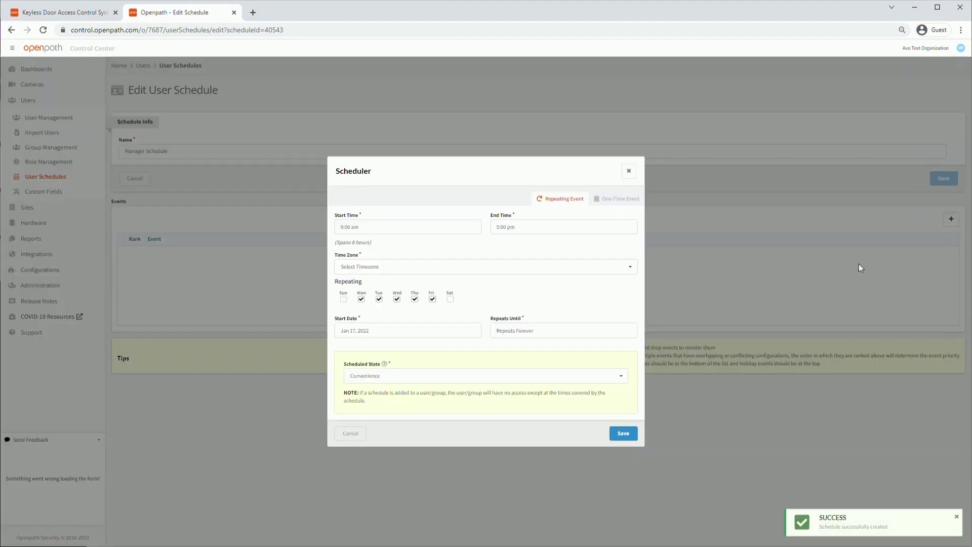
pyautogui.click(424, 227)
pyautogui.click(345, 270)
pyautogui.click(345, 269)
pyautogui.click(345, 270)
pyautogui.click(346, 269)
pyautogui.click(345, 269)
pyautogui.click(346, 269)
pyautogui.click(346, 270)
pyautogui.click(346, 269)
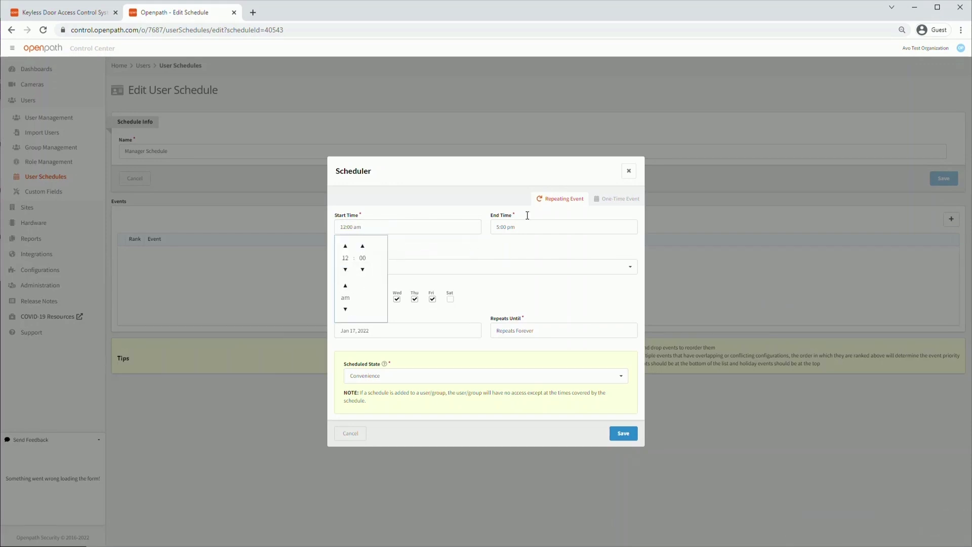
pyautogui.click(524, 227)
pyautogui.click(502, 246)
pyautogui.click(501, 247)
pyautogui.click(501, 247)
pyautogui.click(501, 246)
pyautogui.click(582, 294)
pyautogui.moveTo(373, 243); pyautogui.dragTo(336, 243)
pyautogui.click(392, 245)
# Set the event to Central Time, add Saturday and Sunday, choose Convenience state, and save it.
pyautogui.click(625, 265)
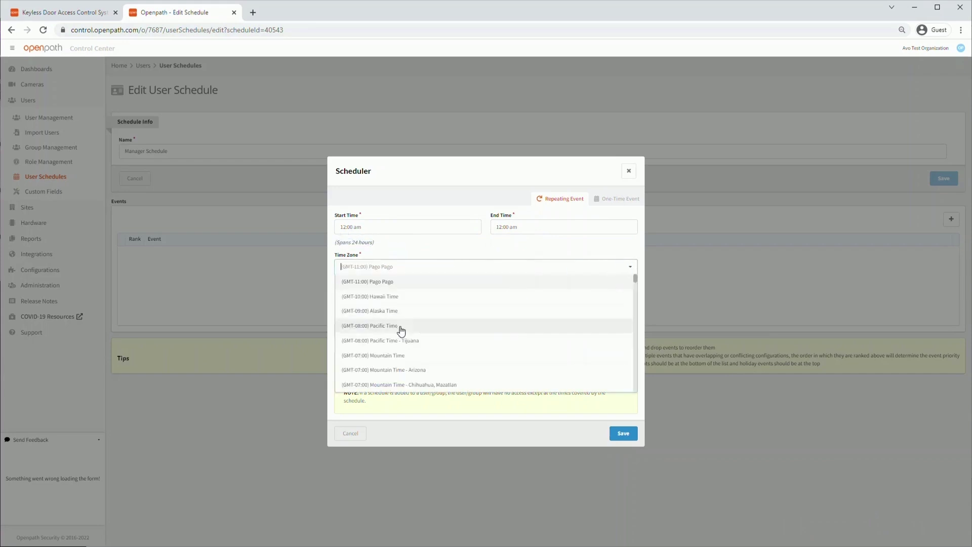
pyautogui.click(400, 379)
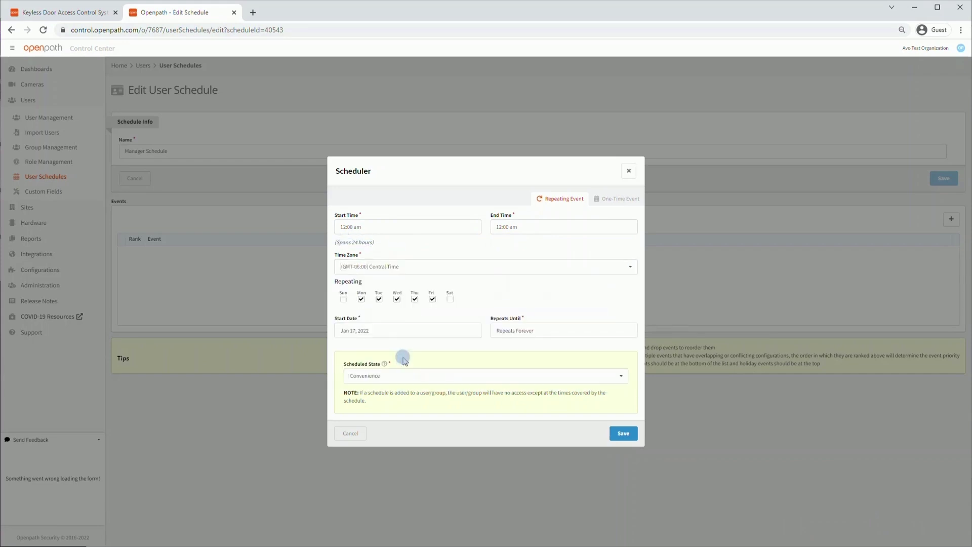
pyautogui.click(343, 299)
pyautogui.click(449, 299)
pyautogui.click(626, 378)
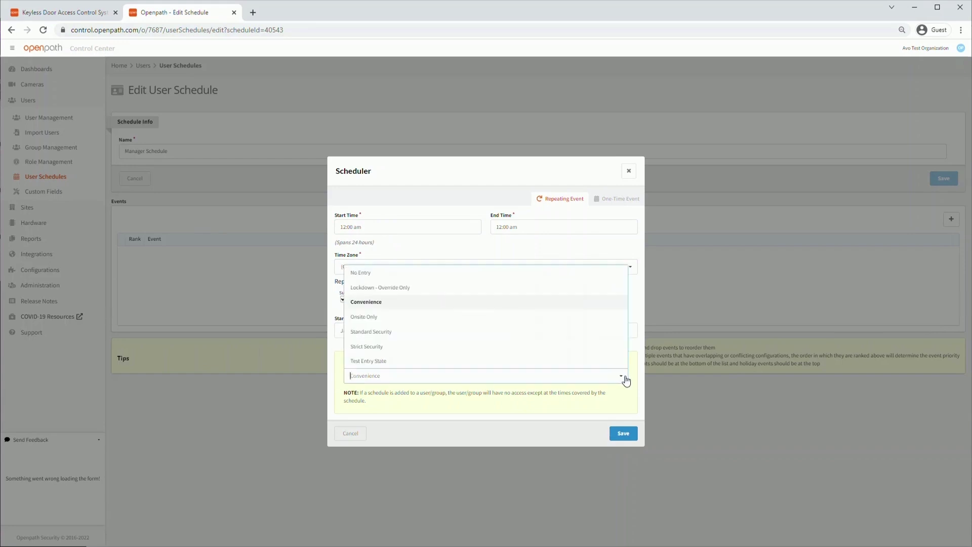
pyautogui.click(382, 307)
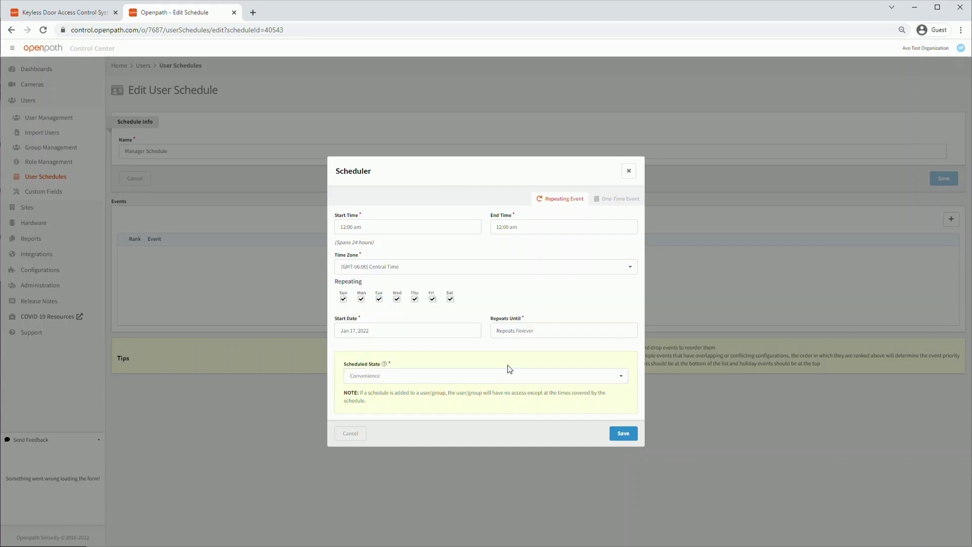
pyautogui.click(627, 433)
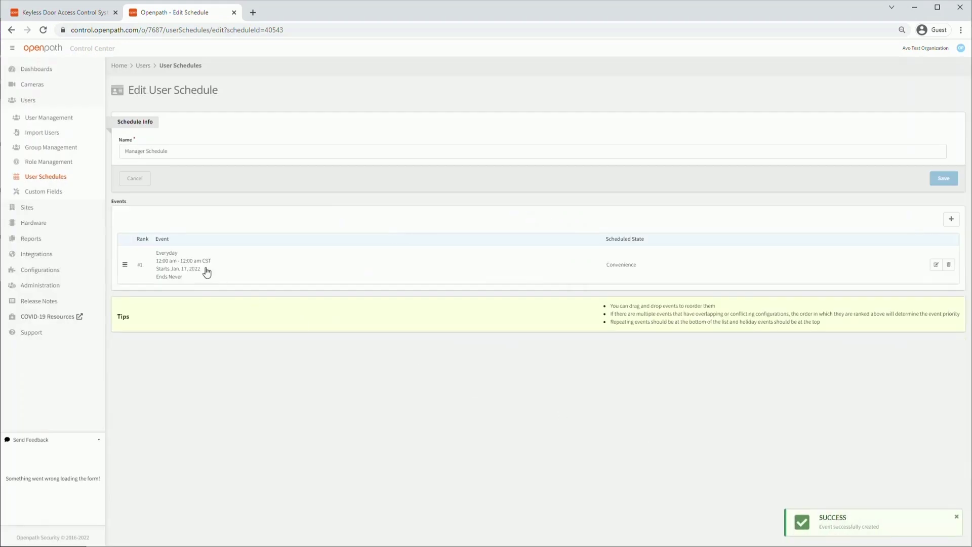
pyautogui.click(61, 178)
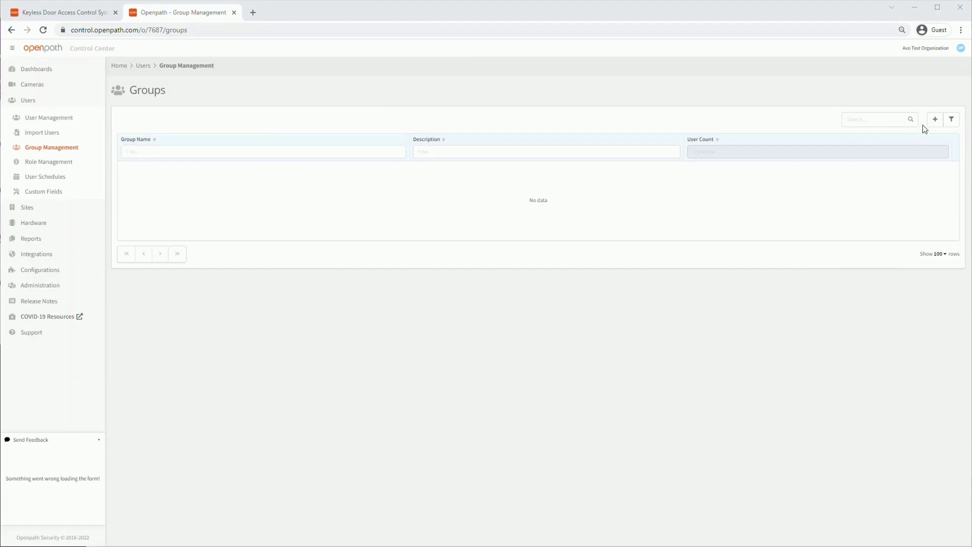
# Start a new group named Managers, leaving its user list empty.
pyautogui.click(934, 120)
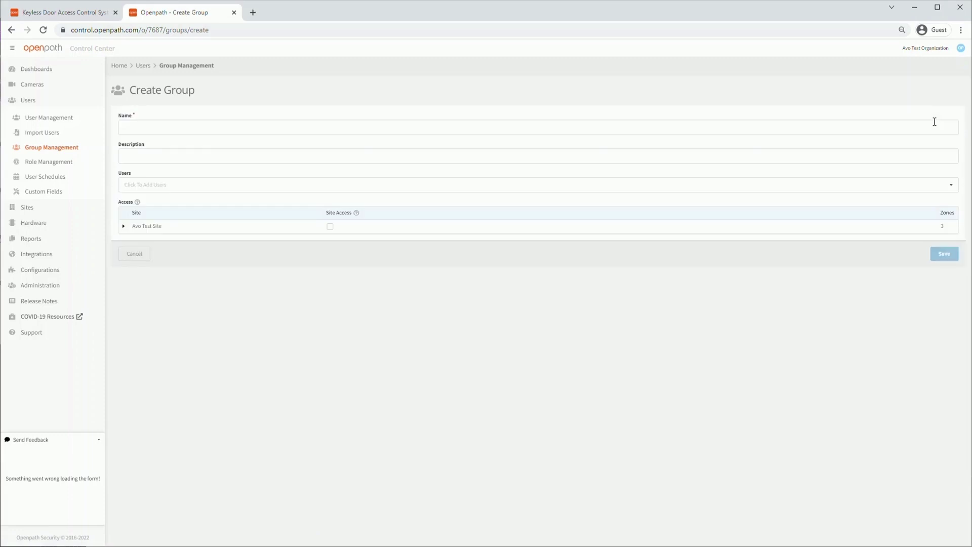
pyautogui.click(192, 123)
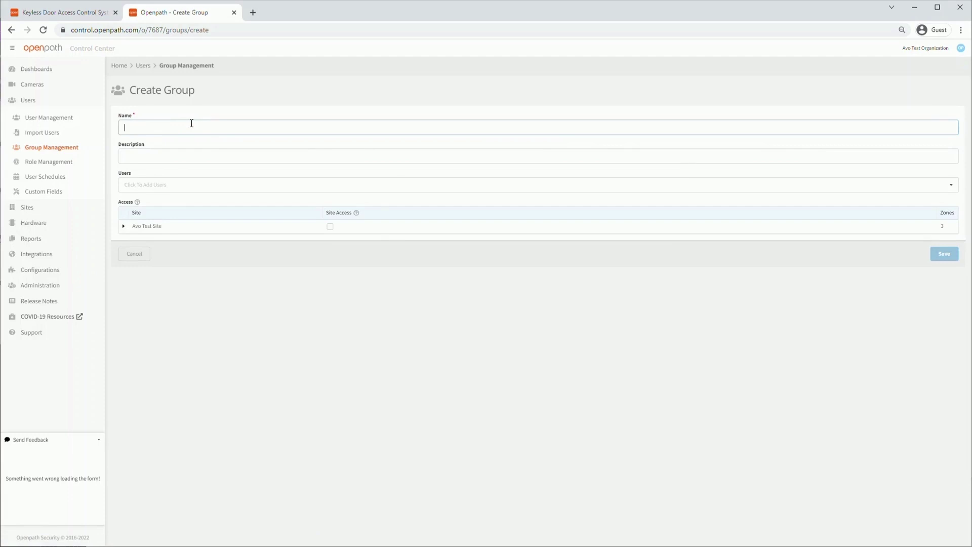
pyautogui.write('Mar')
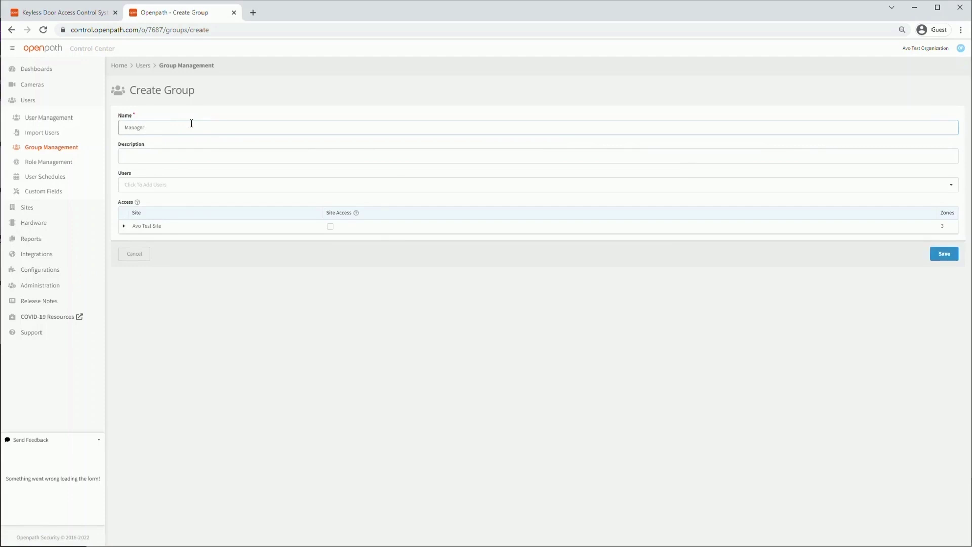
pyautogui.click(171, 153)
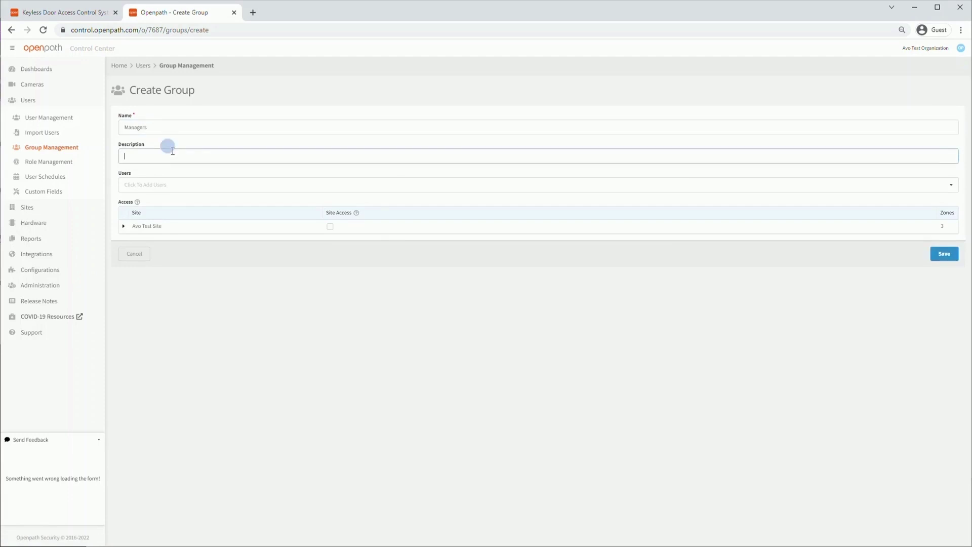
pyautogui.click(167, 183)
pyautogui.click(219, 280)
# Grant the group Test Zone 1 on Manager Schedule plus Test Zone 2, and save it.
pyautogui.click(123, 225)
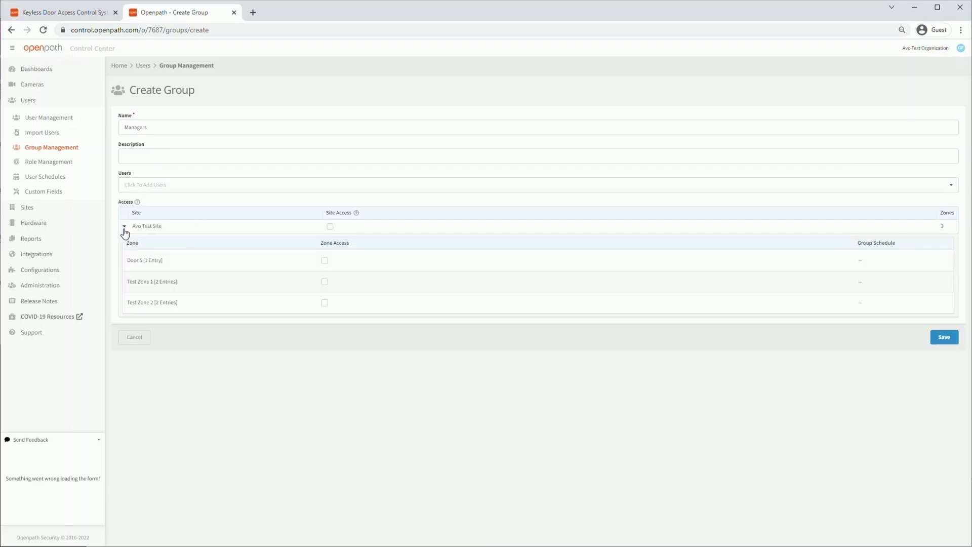
pyautogui.click(325, 282)
pyautogui.click(325, 305)
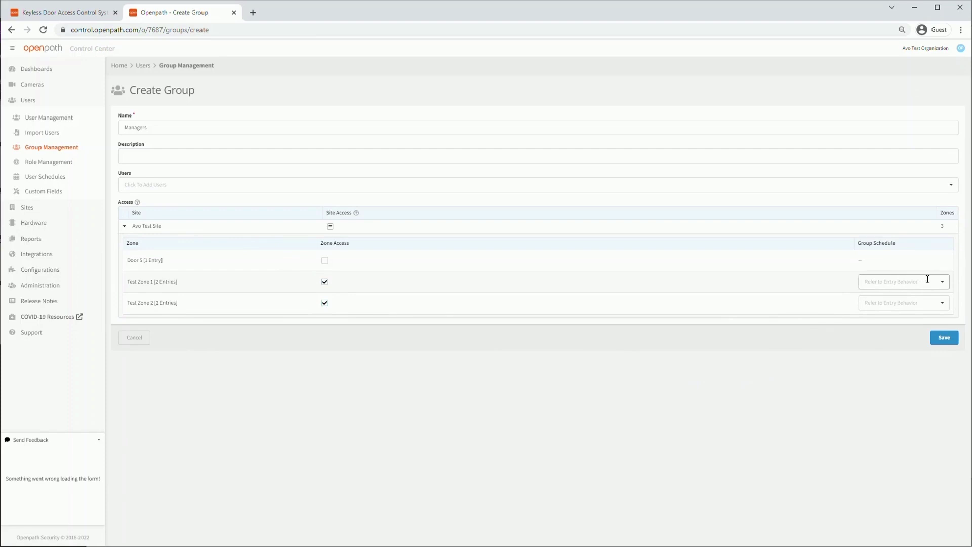
pyautogui.click(943, 281)
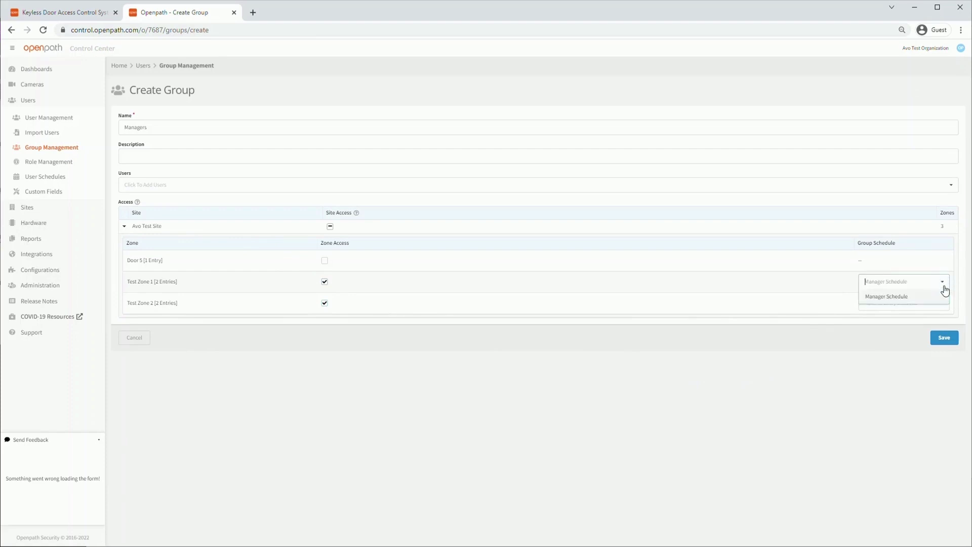
pyautogui.click(901, 297)
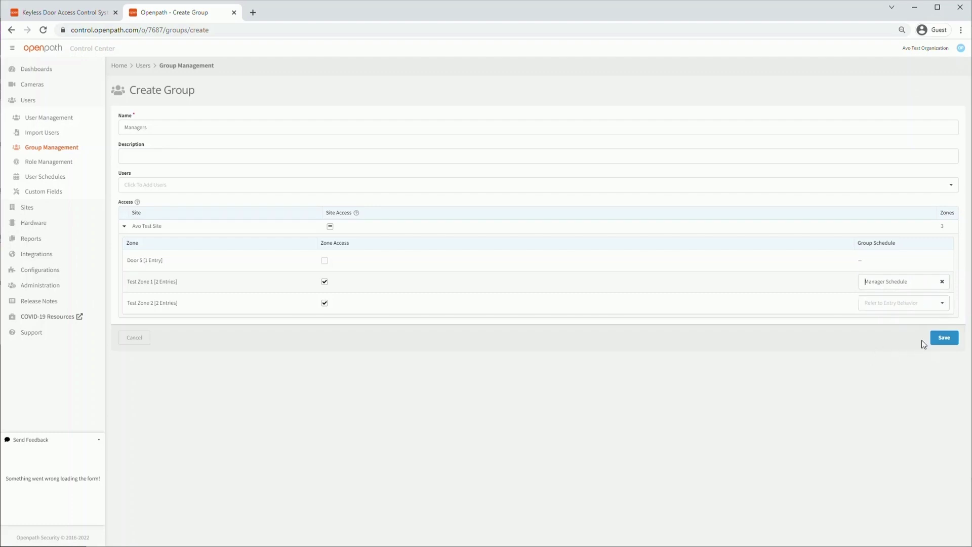
pyautogui.click(945, 338)
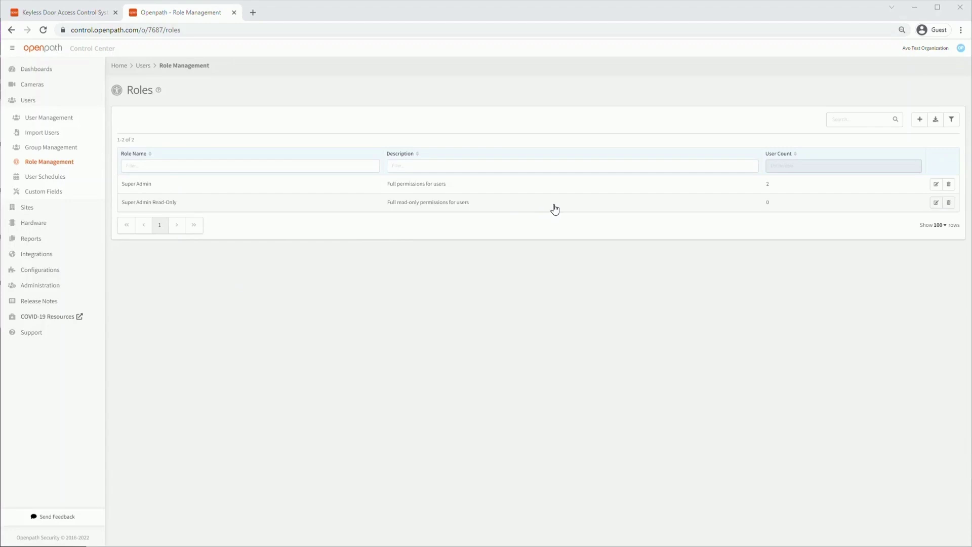
# Create a role named 'Test Roes' with read and write access to all dashboards and save it.
pyautogui.click(920, 120)
pyautogui.click(167, 128)
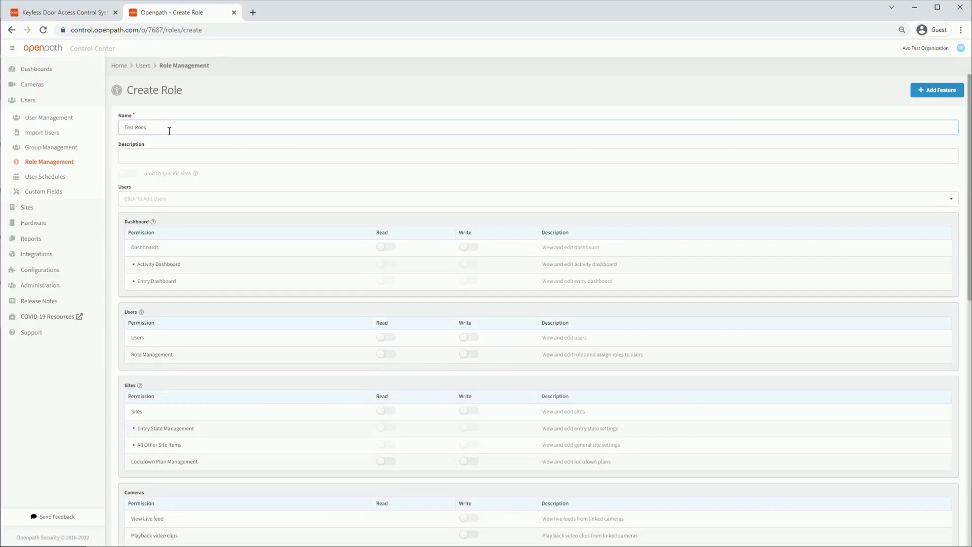
pyautogui.write('Test Roes')
pyautogui.click(157, 198)
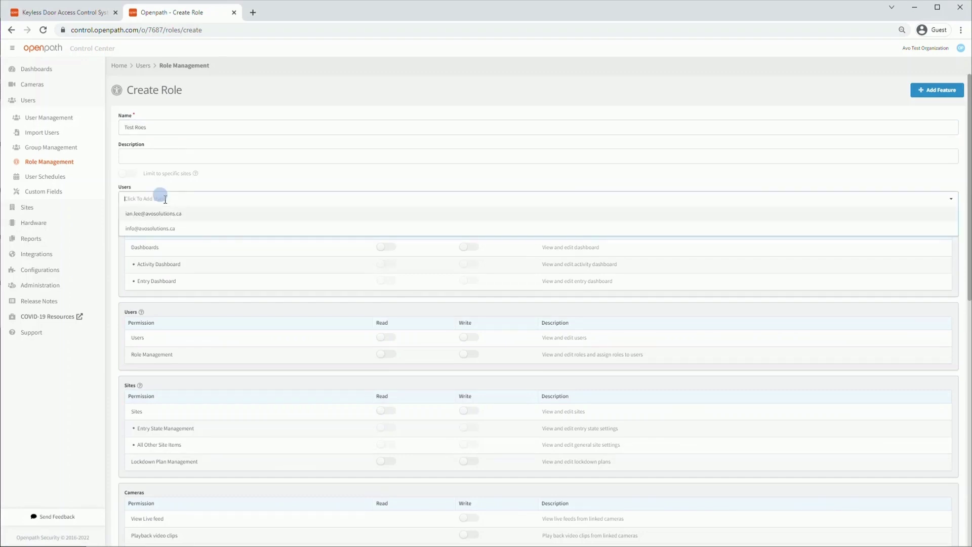
pyautogui.click(115, 182)
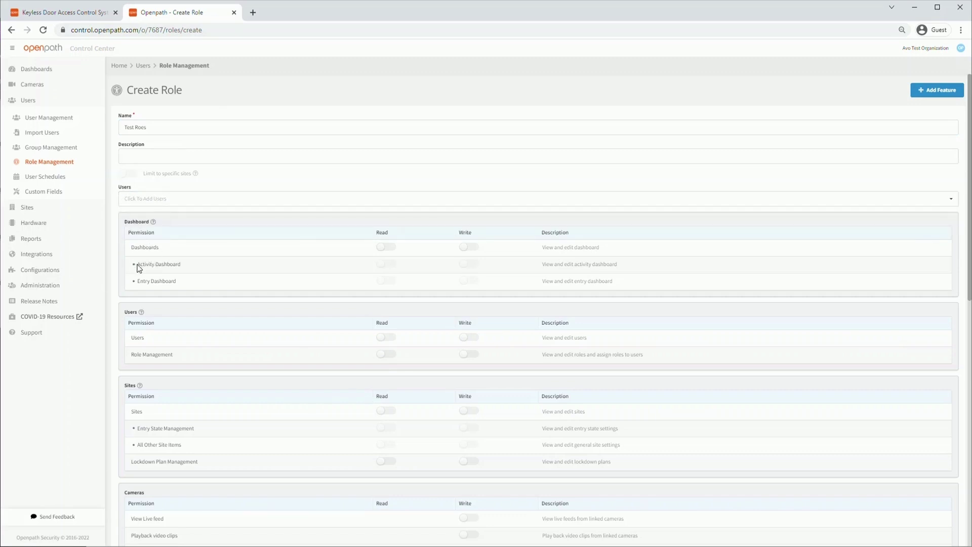
pyautogui.click(391, 248)
pyautogui.click(467, 248)
pyautogui.scroll(-4, 332, 308)
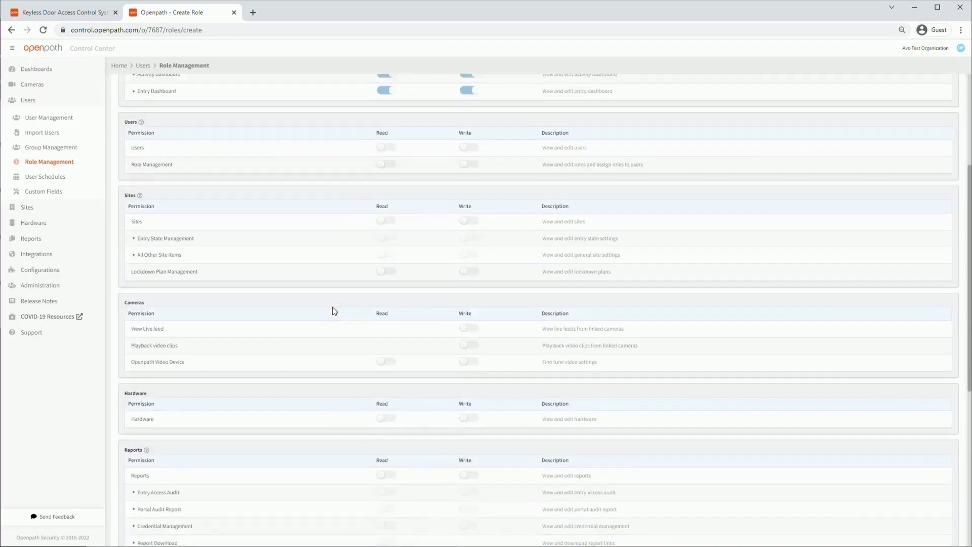
pyautogui.scroll(-3, 362, 324)
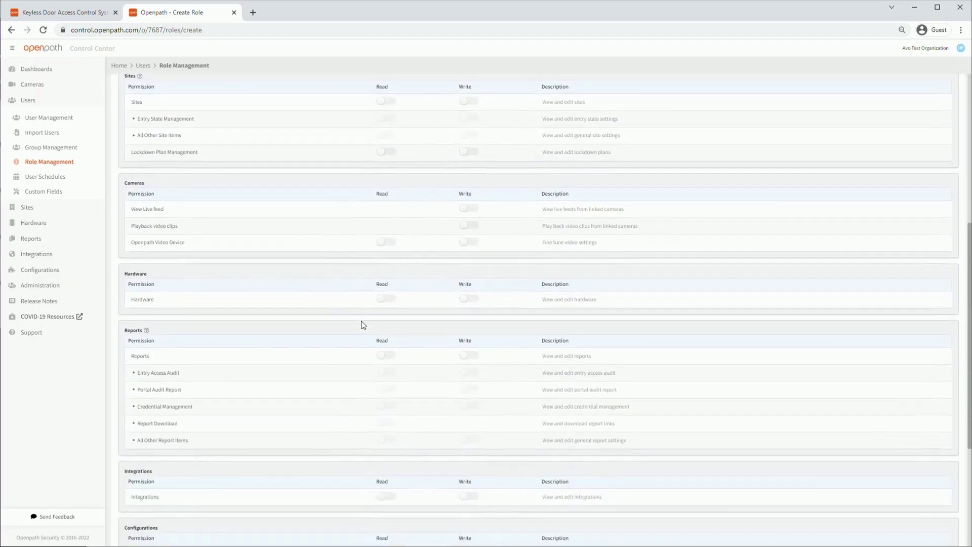
pyautogui.scroll(-3, 364, 325)
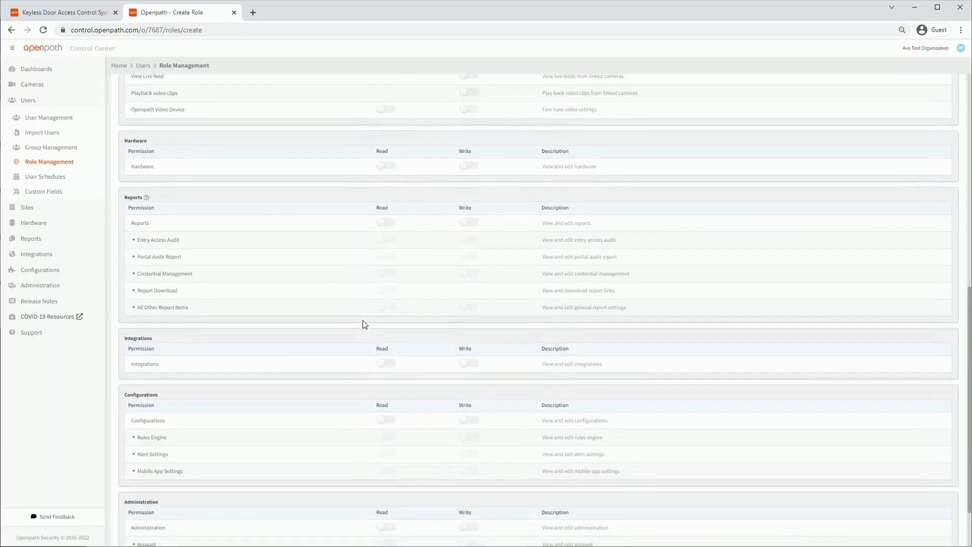
pyautogui.scroll(-2, 365, 324)
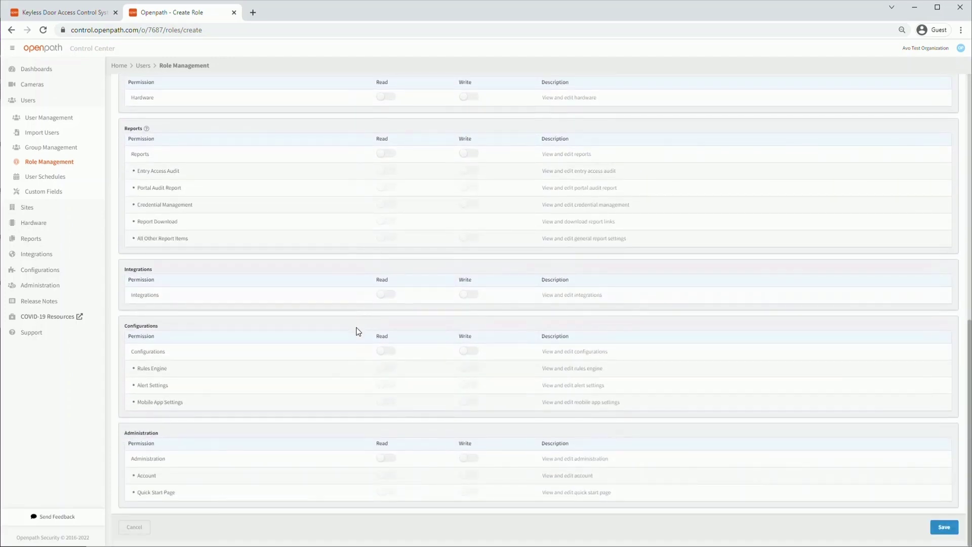
pyautogui.click(953, 527)
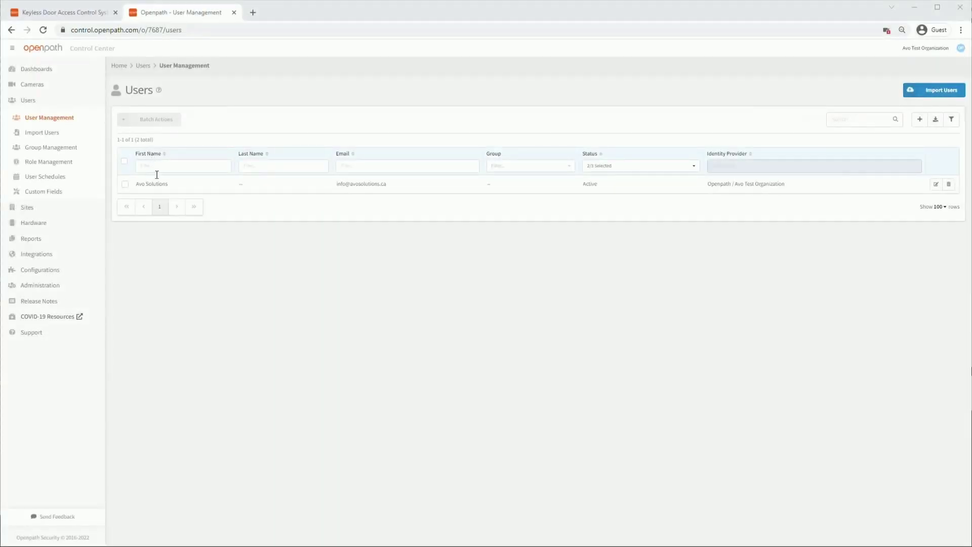
# Start a new user and paste their e-mail address into the Email field.
pyautogui.click(178, 163)
pyautogui.click(257, 165)
pyautogui.click(365, 165)
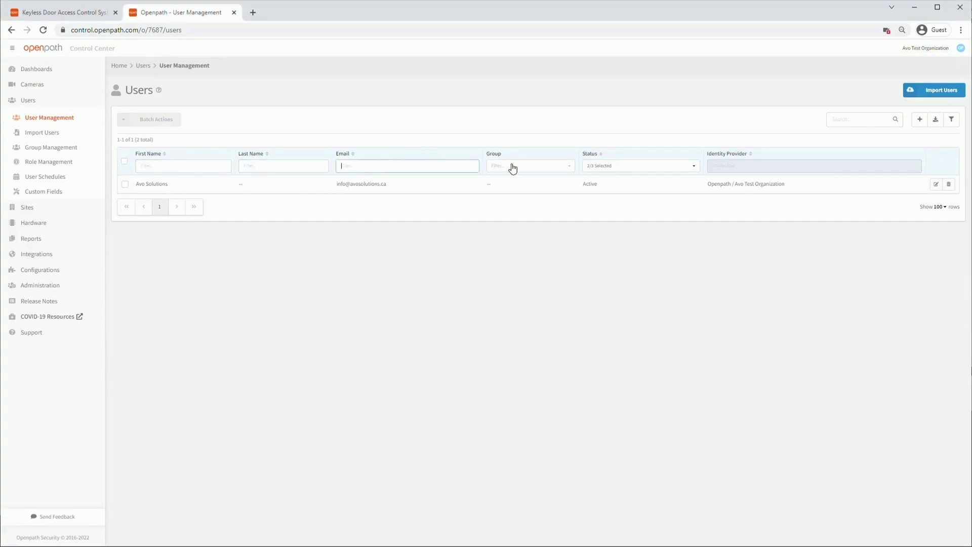
pyautogui.click(919, 119)
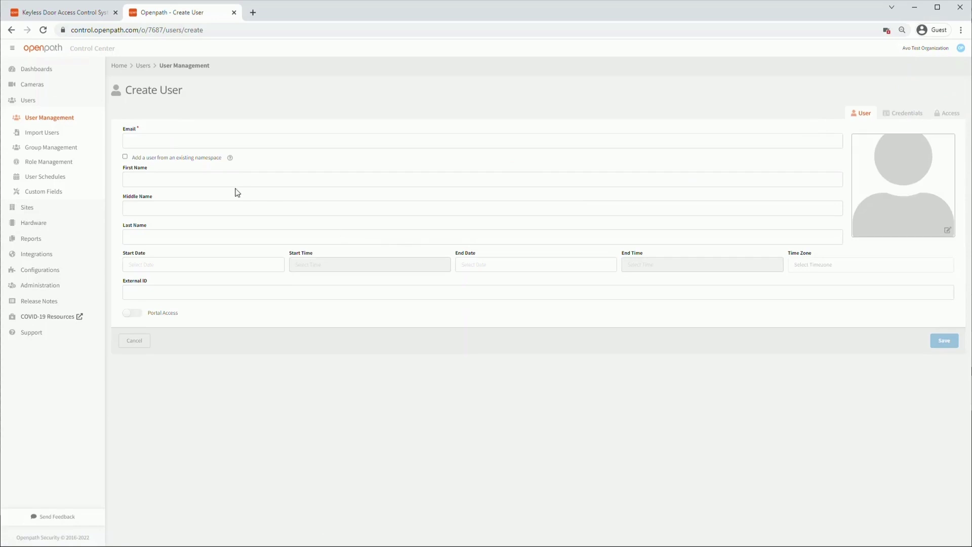
pyautogui.click(158, 135)
pyautogui.hotkey('ctrl', 'v')
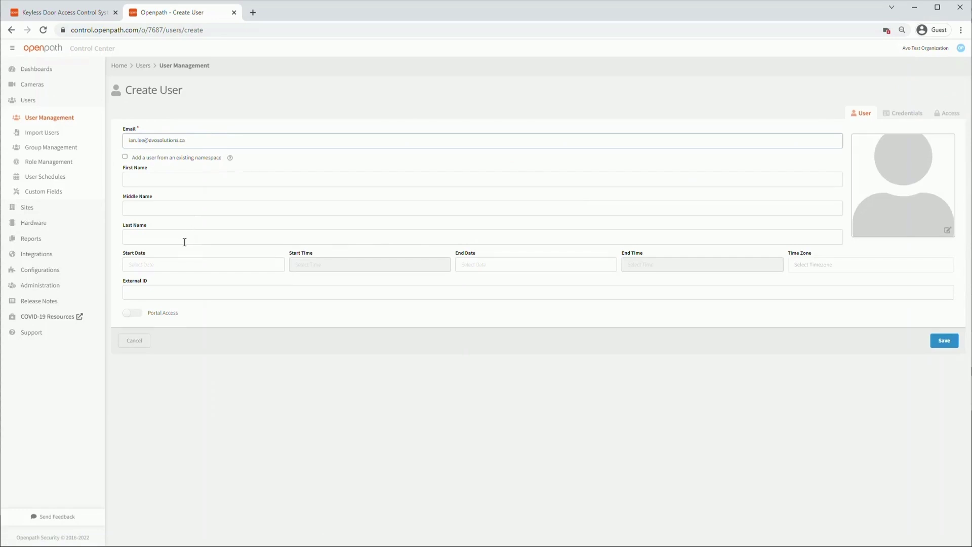
# Enable Portal Access and assign Test Role to the new user.
pyautogui.click(133, 314)
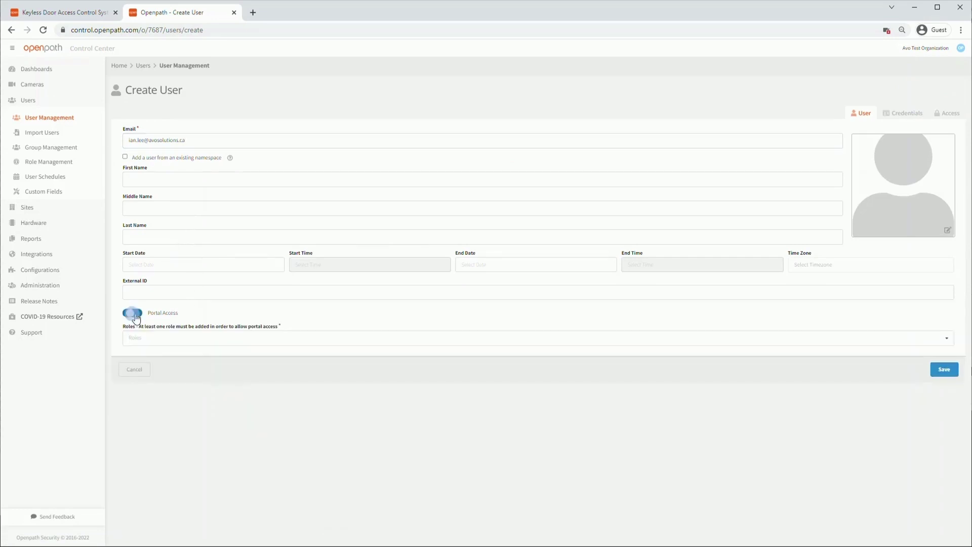
pyautogui.click(175, 336)
pyautogui.click(152, 379)
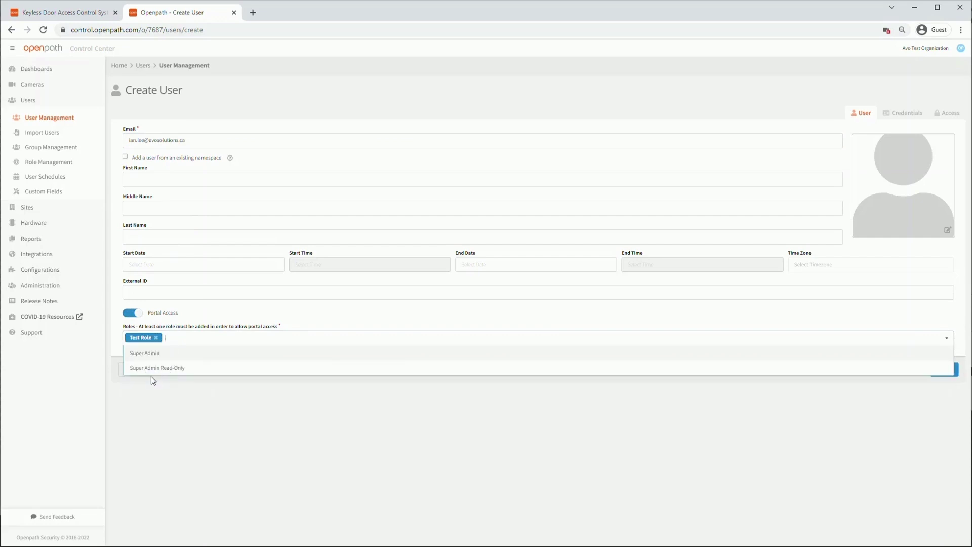
pyautogui.click(193, 388)
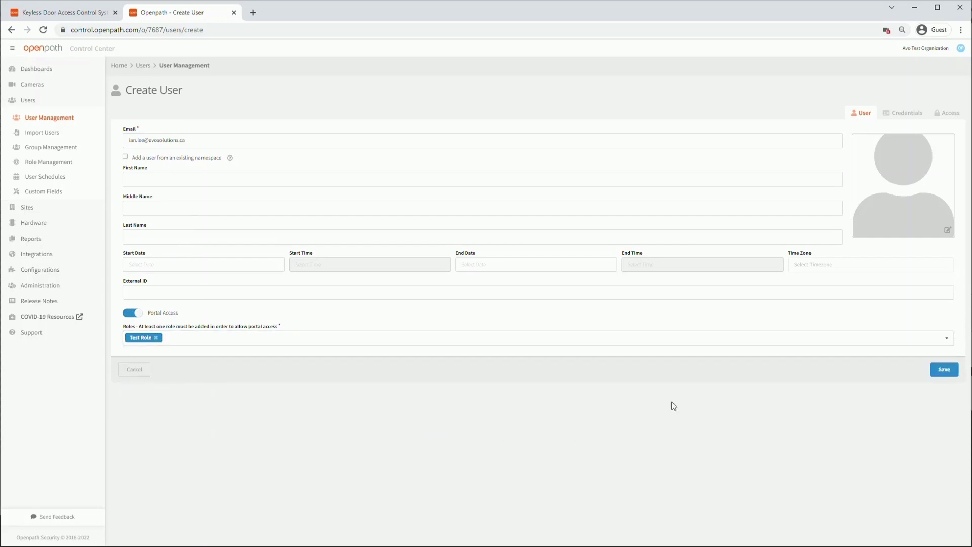
pyautogui.moveTo(886, 223)
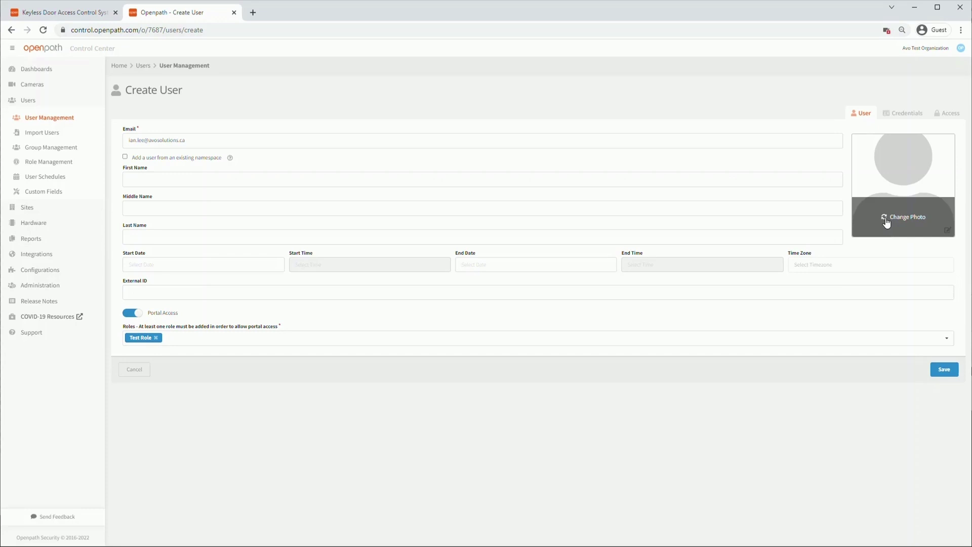
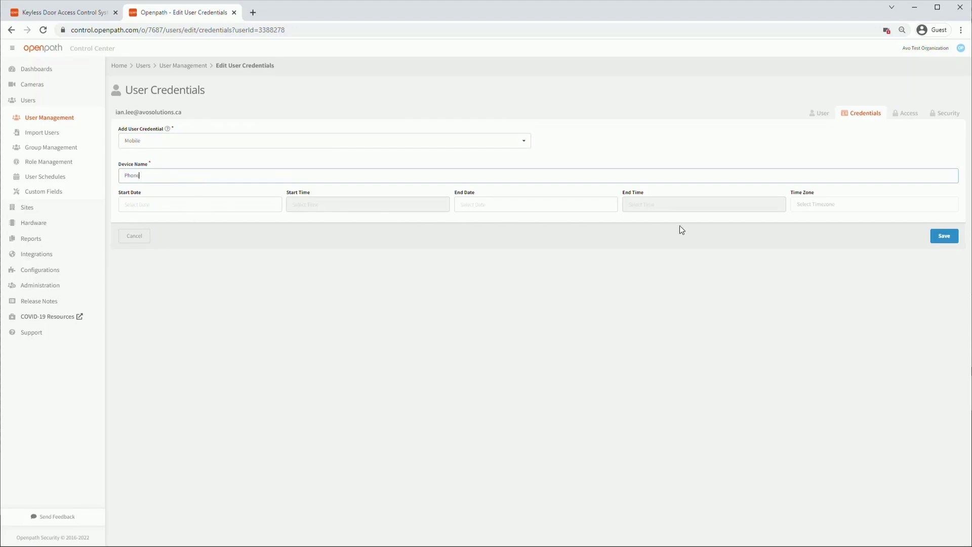
# Save the Phone mobile credential, send its invite, and save a Cloud Key named 'Guestpass 1'.
pyautogui.click(946, 243)
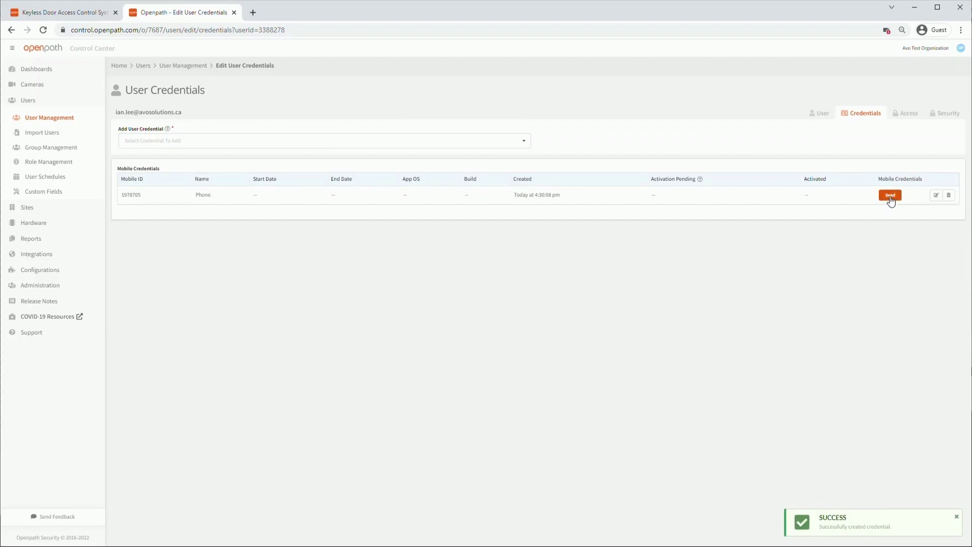
pyautogui.click(890, 196)
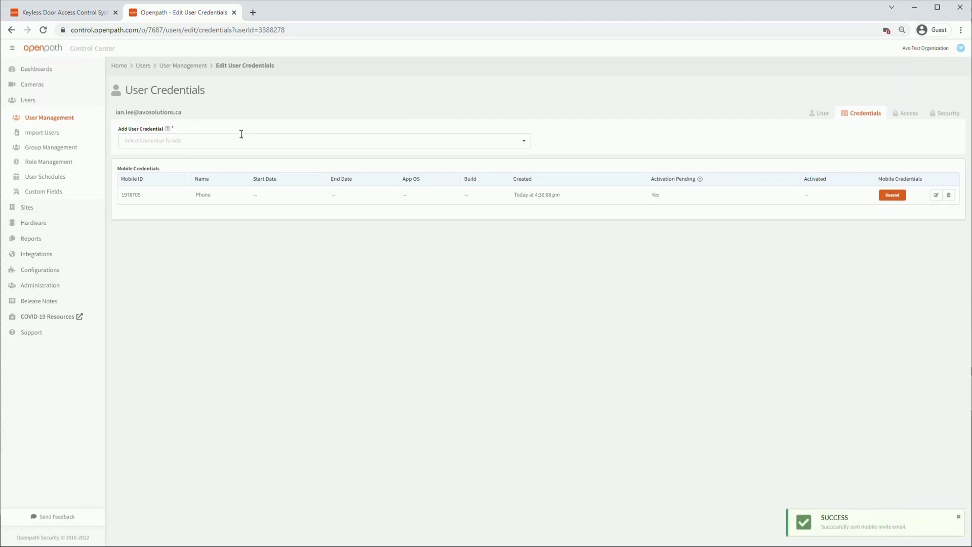
pyautogui.click(523, 142)
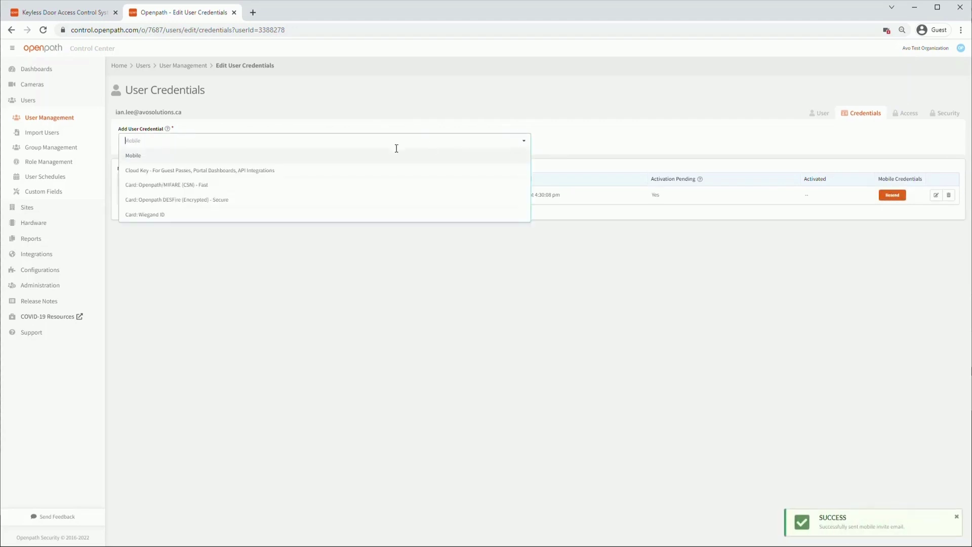
pyautogui.click(212, 172)
pyautogui.click(191, 172)
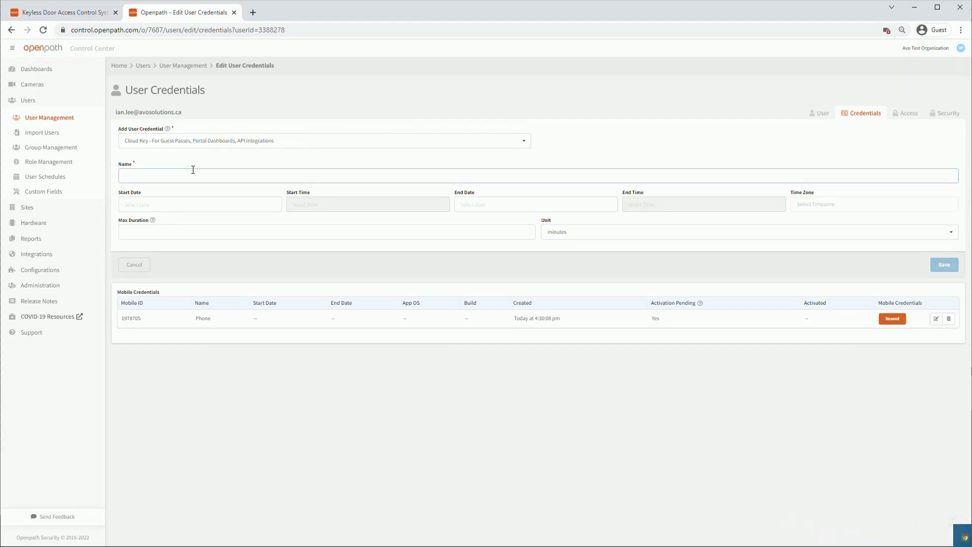
pyautogui.write('Guestpass 1')
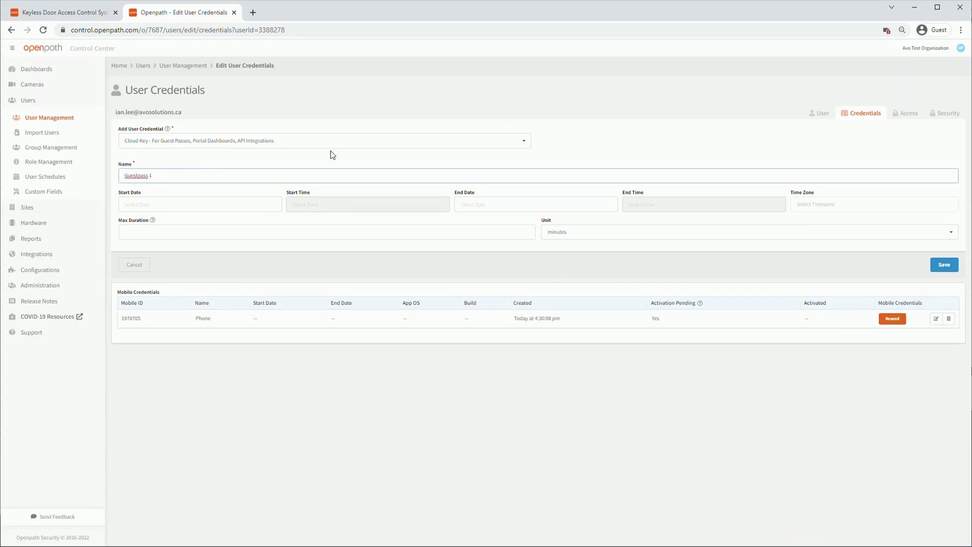
pyautogui.click(940, 263)
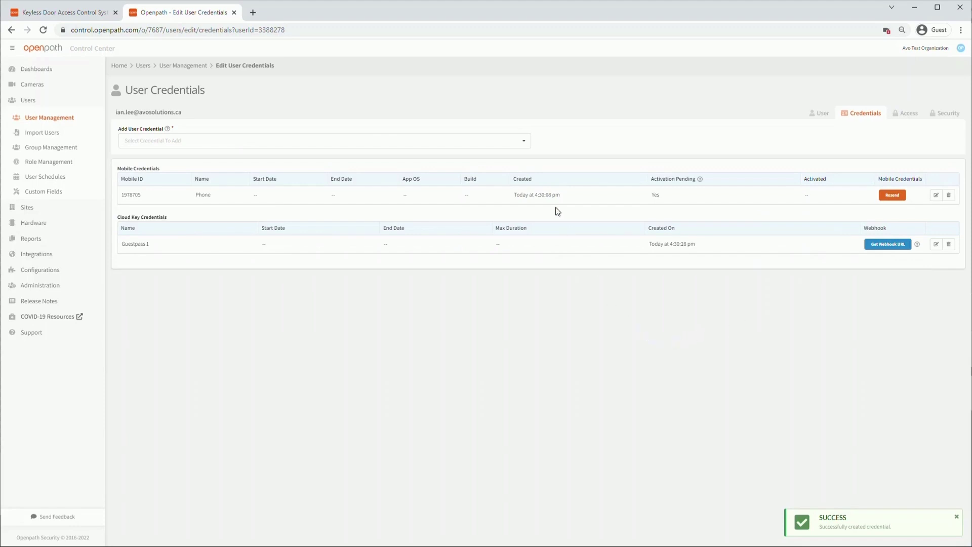
# Preview the MIFARE (CSN), DESFire and Wiegand ID card credential types without saving, then view Access.
pyautogui.click(523, 141)
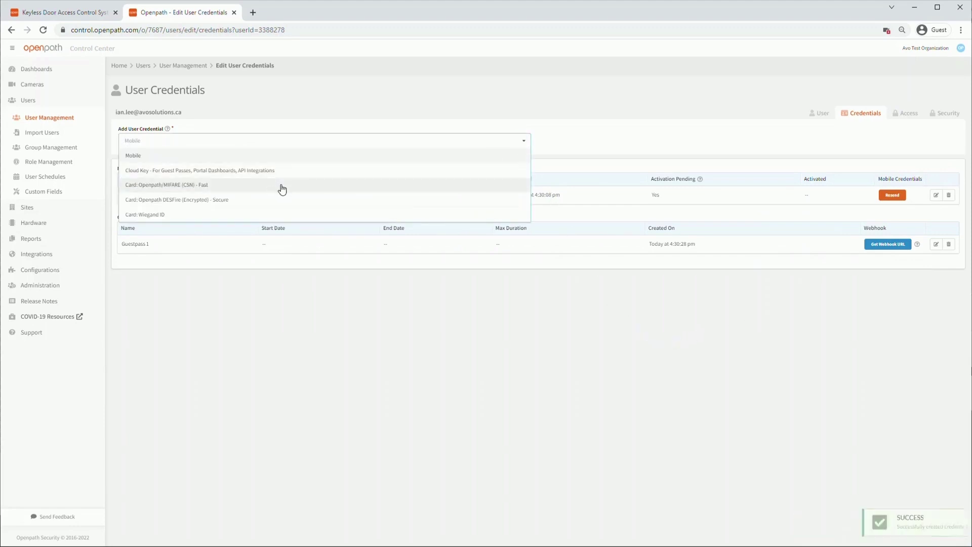
pyautogui.click(307, 185)
pyautogui.click(359, 172)
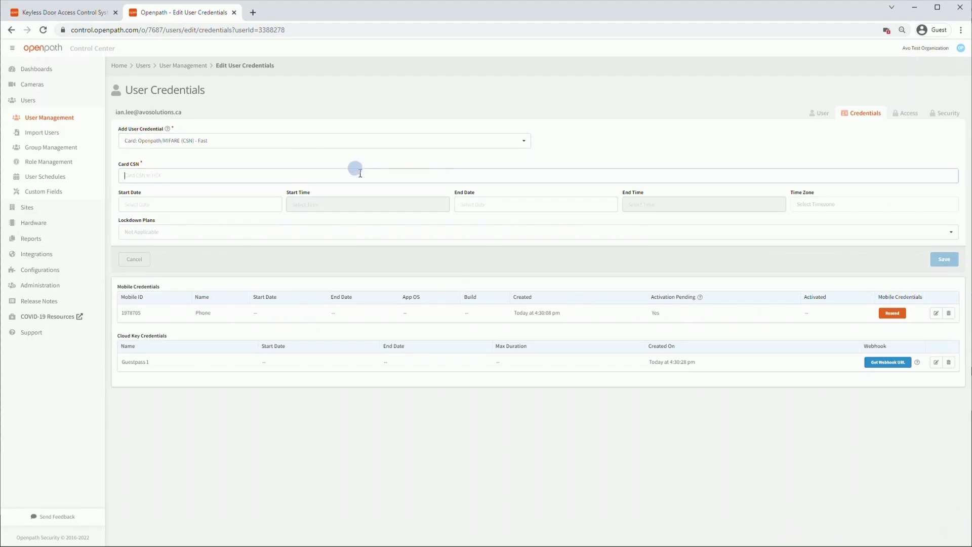
pyautogui.click(526, 144)
pyautogui.click(290, 200)
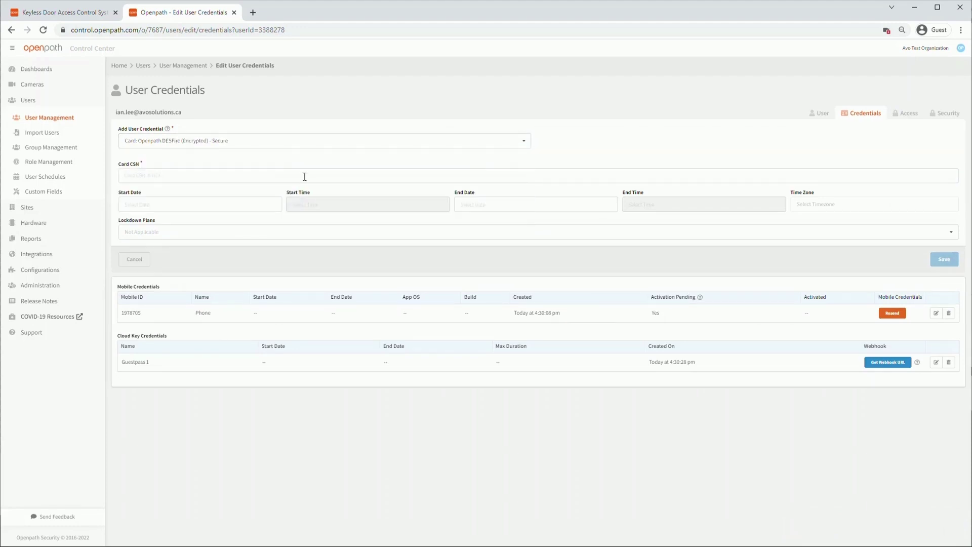
pyautogui.click(304, 176)
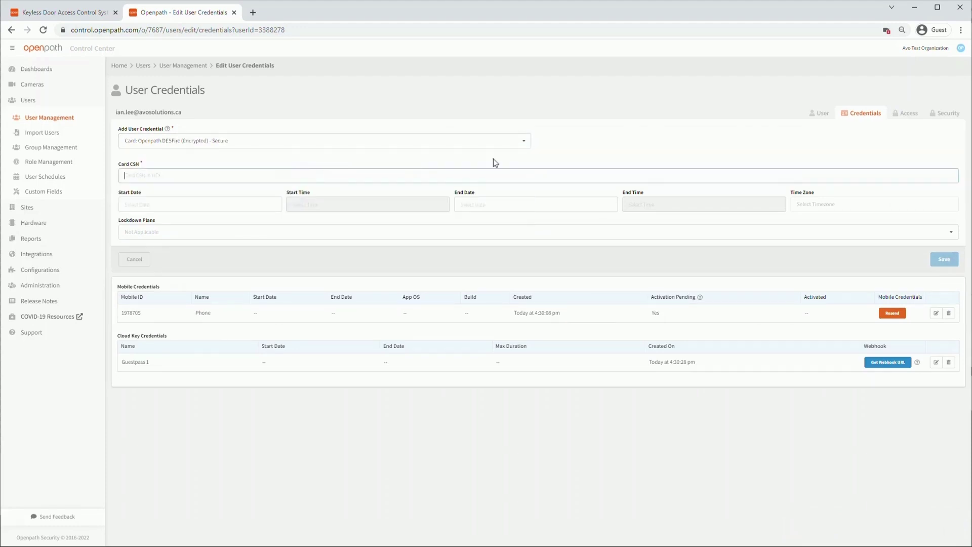
pyautogui.click(527, 141)
pyautogui.click(440, 213)
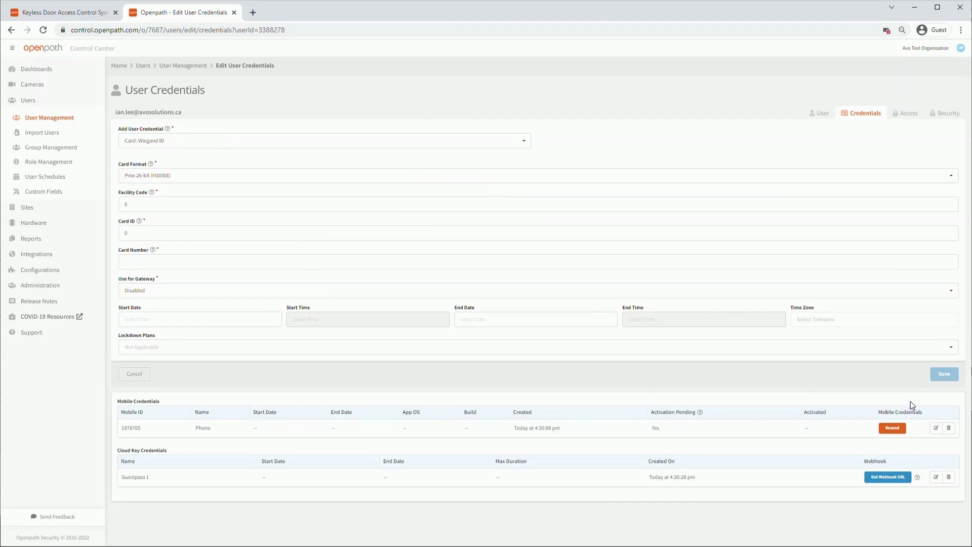
pyautogui.click(908, 116)
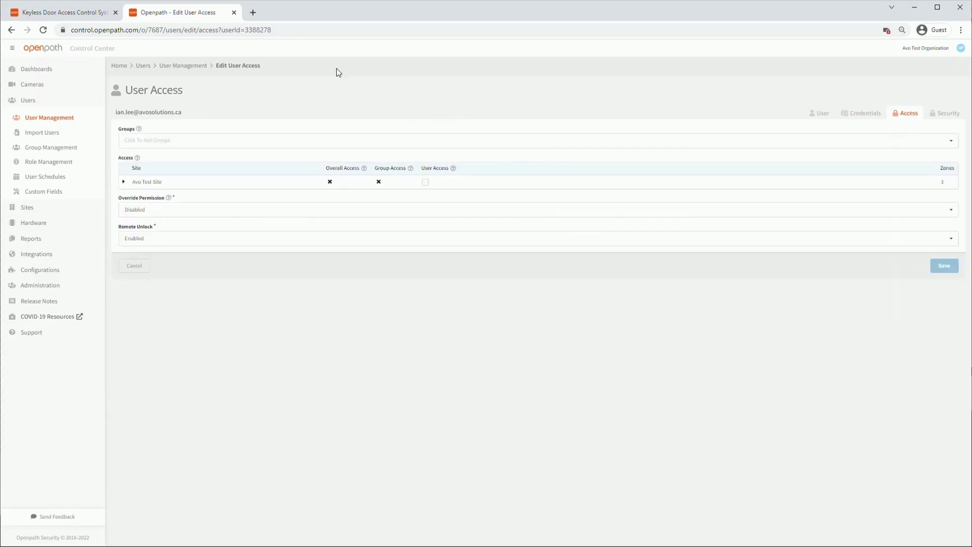
# Add the user to the Managers group.
pyautogui.click(167, 141)
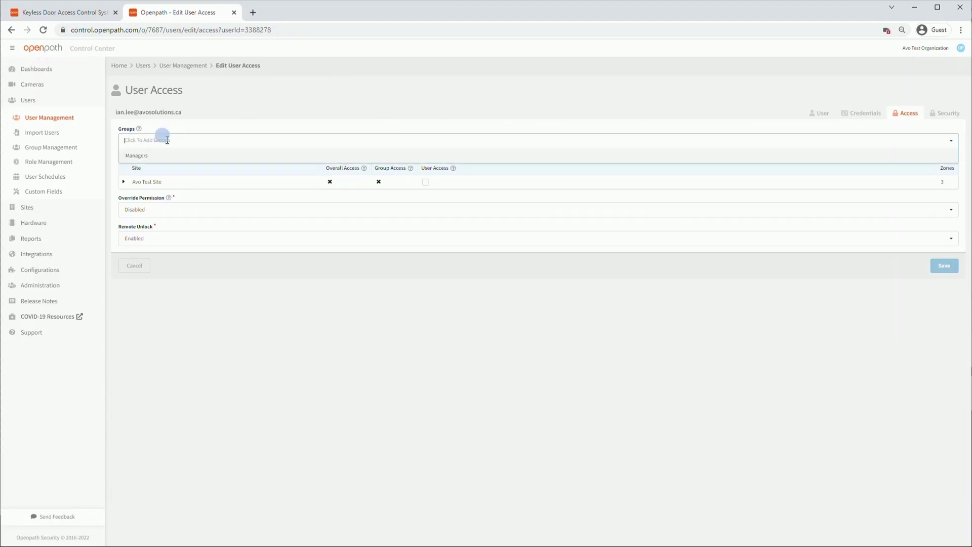
pyautogui.click(144, 158)
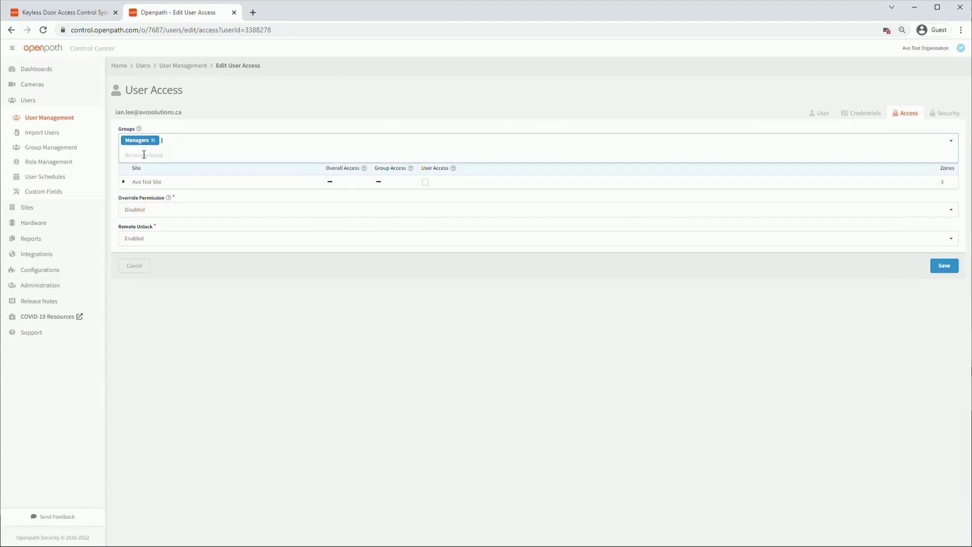
pyautogui.click(123, 165)
# Grant Door 5 access with no schedule, Override off and Remote Unlock on, save, and return to Users.
pyautogui.click(124, 182)
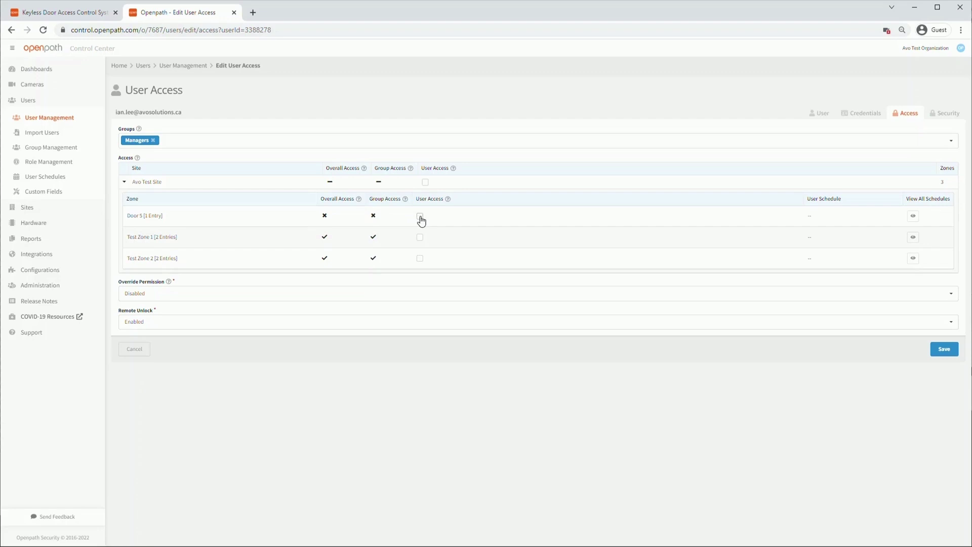
pyautogui.click(419, 217)
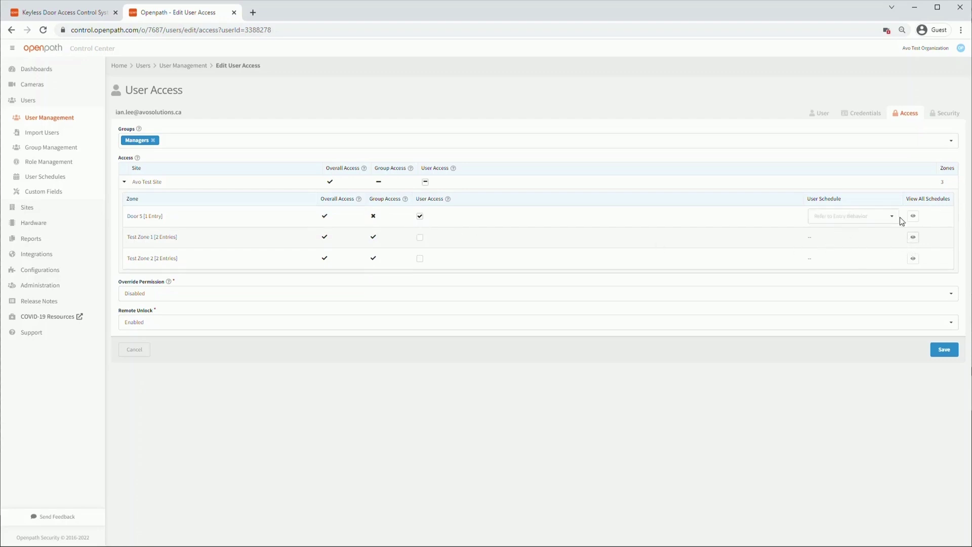
pyautogui.click(890, 219)
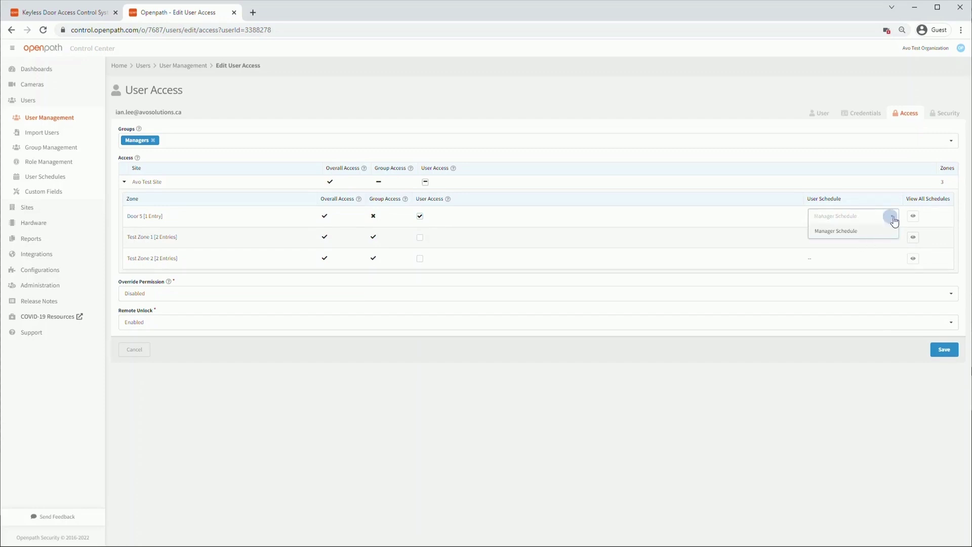
pyautogui.click(889, 219)
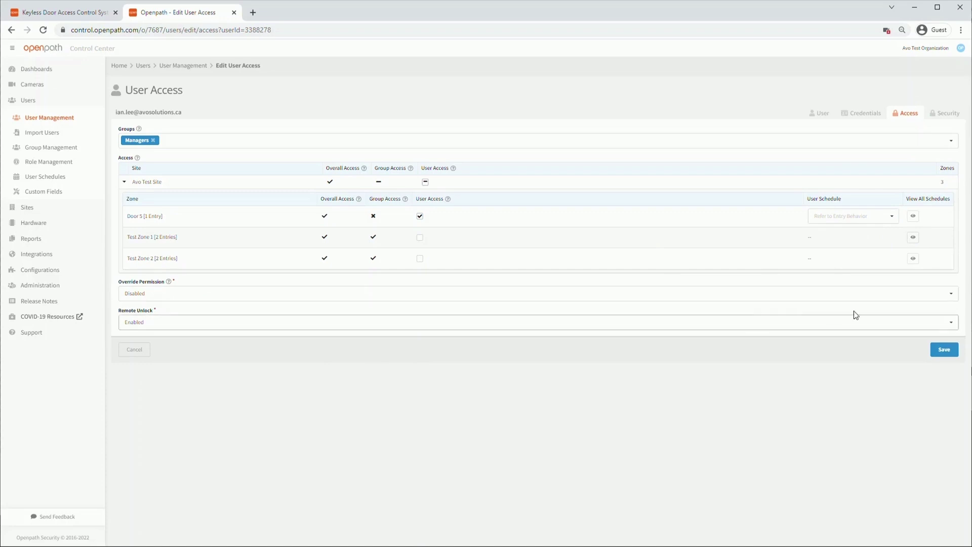
pyautogui.click(950, 300)
pyautogui.click(950, 301)
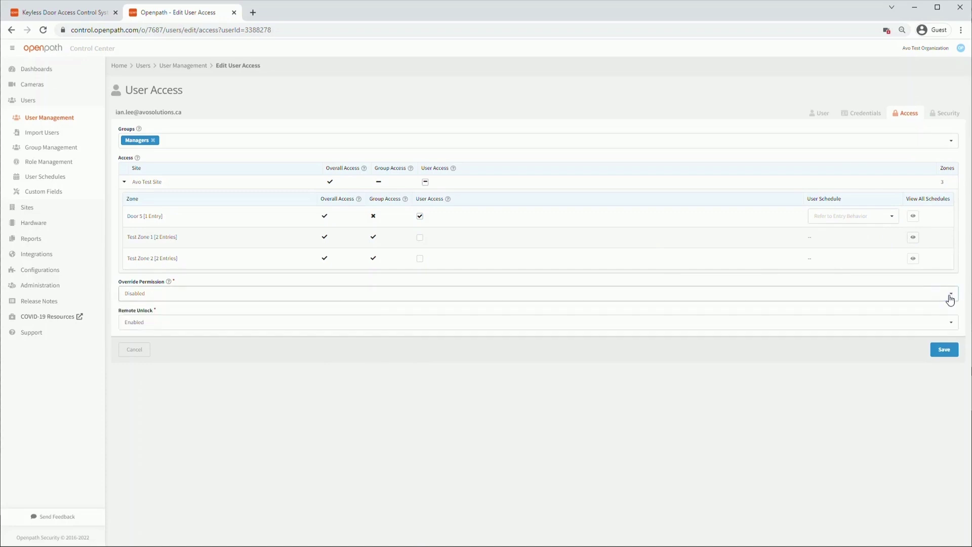
pyautogui.click(950, 325)
pyautogui.click(949, 323)
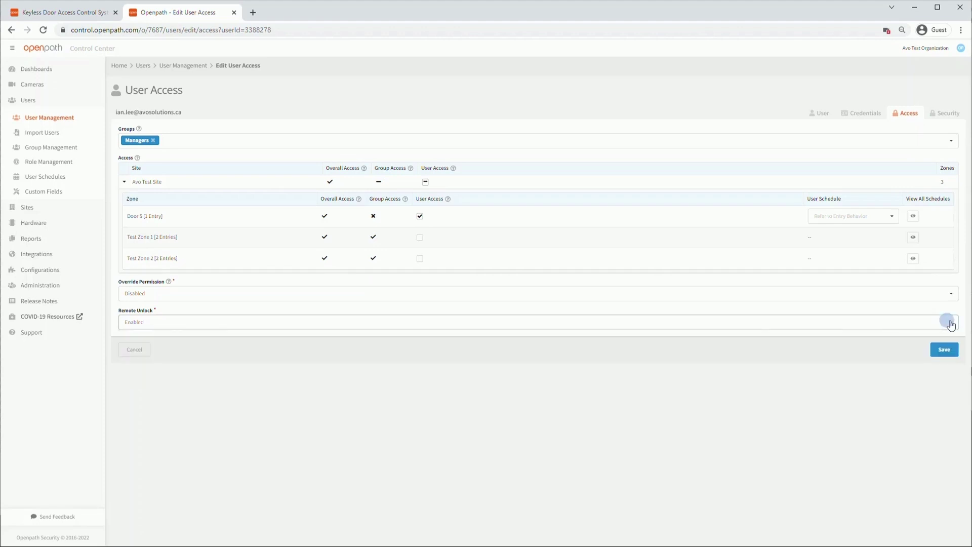
pyautogui.click(934, 354)
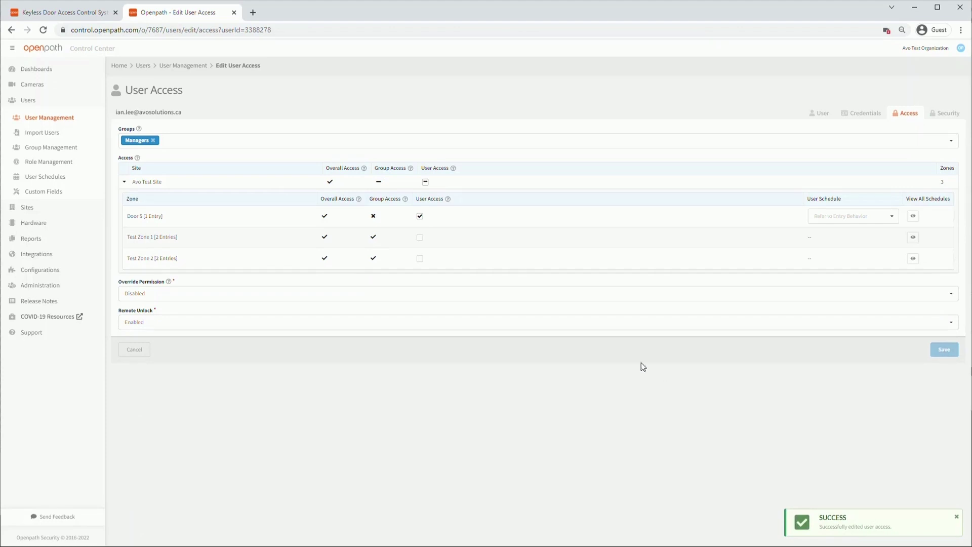
pyautogui.click(59, 120)
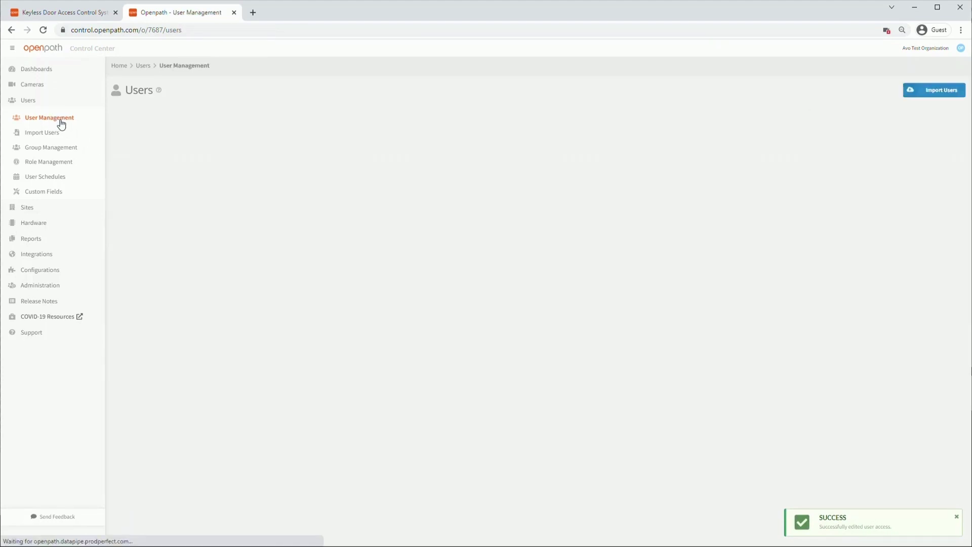